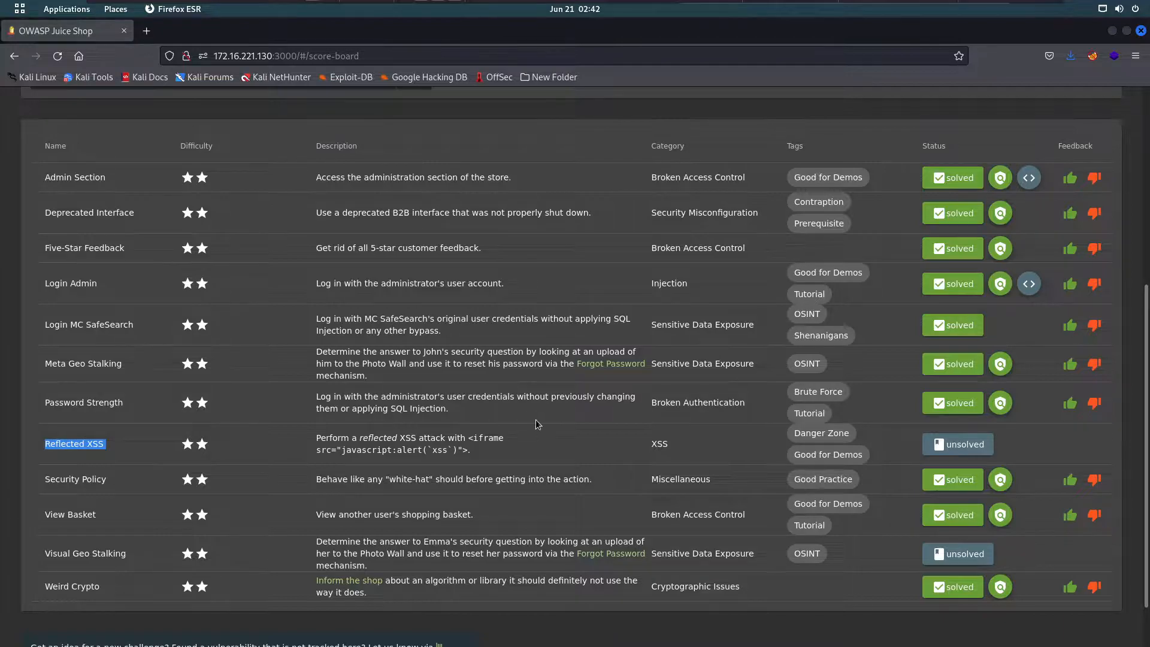
- Copy the <iframe src="javascript:alert(`xss`)"> payload from the Reflected XSS description to the clipboard
{"action": "left_click_drag", "start_coordinate": [470, 450], "coordinate": [317, 436]}
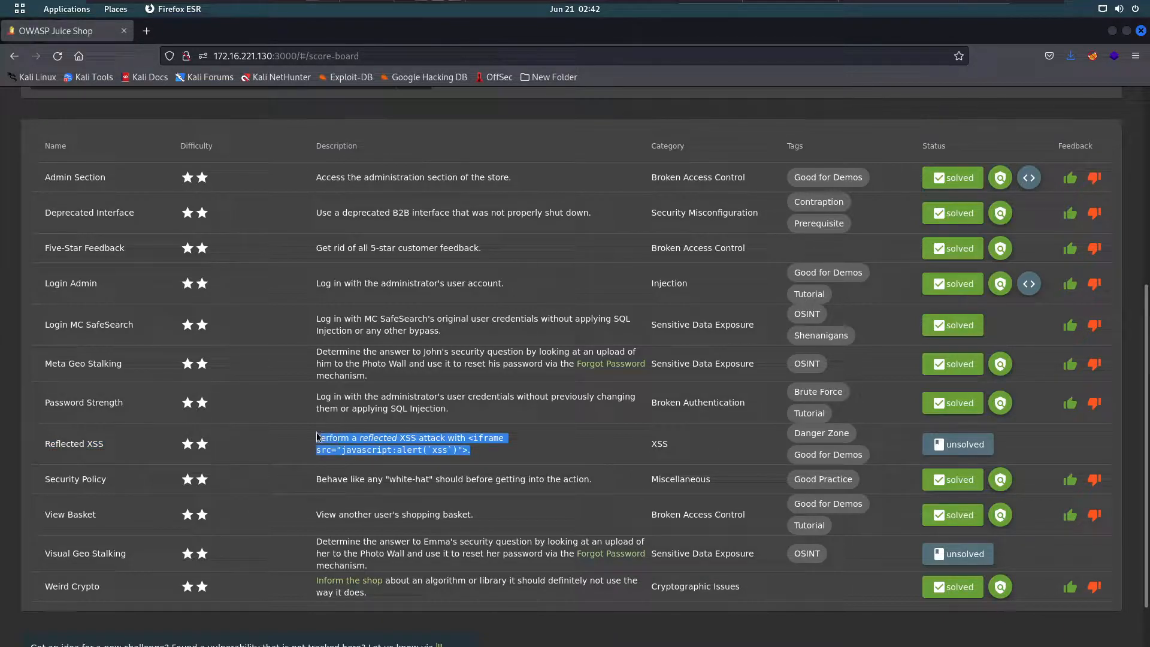
{"action": "left_click", "coordinate": [436, 461]}
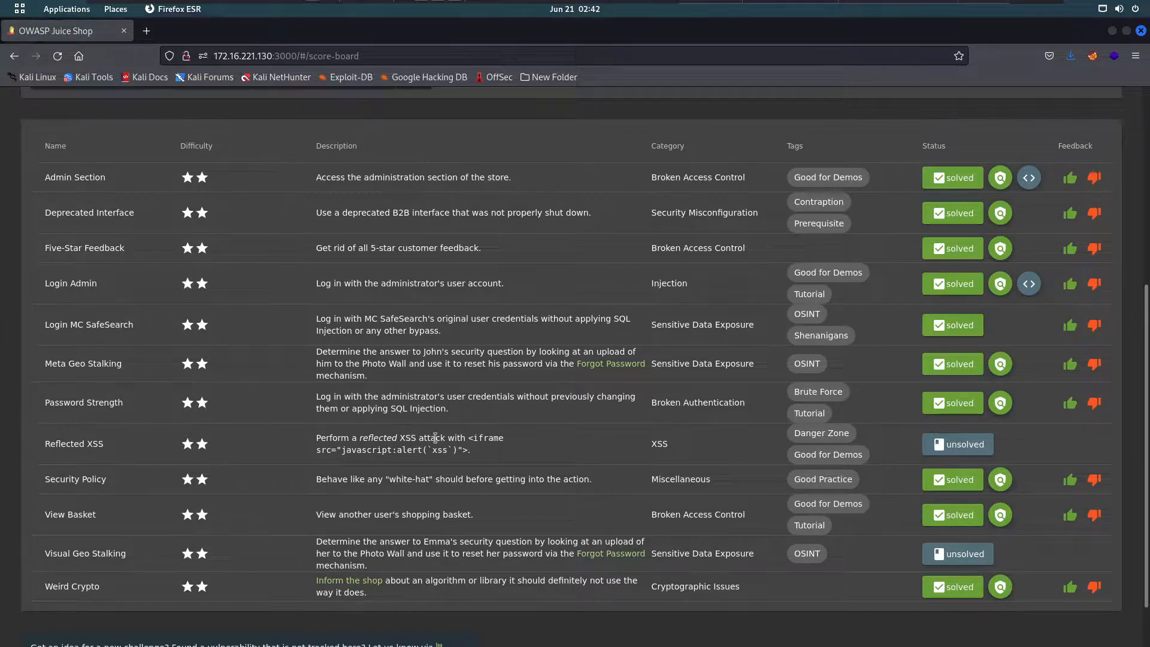
{"action": "mouse_move", "coordinate": [470, 437]}
{"action": "left_mouse_down"}
{"action": "mouse_move", "coordinate": [482, 447]}
{"action": "mouse_move", "coordinate": [466, 454]}
{"action": "left_mouse_up"}
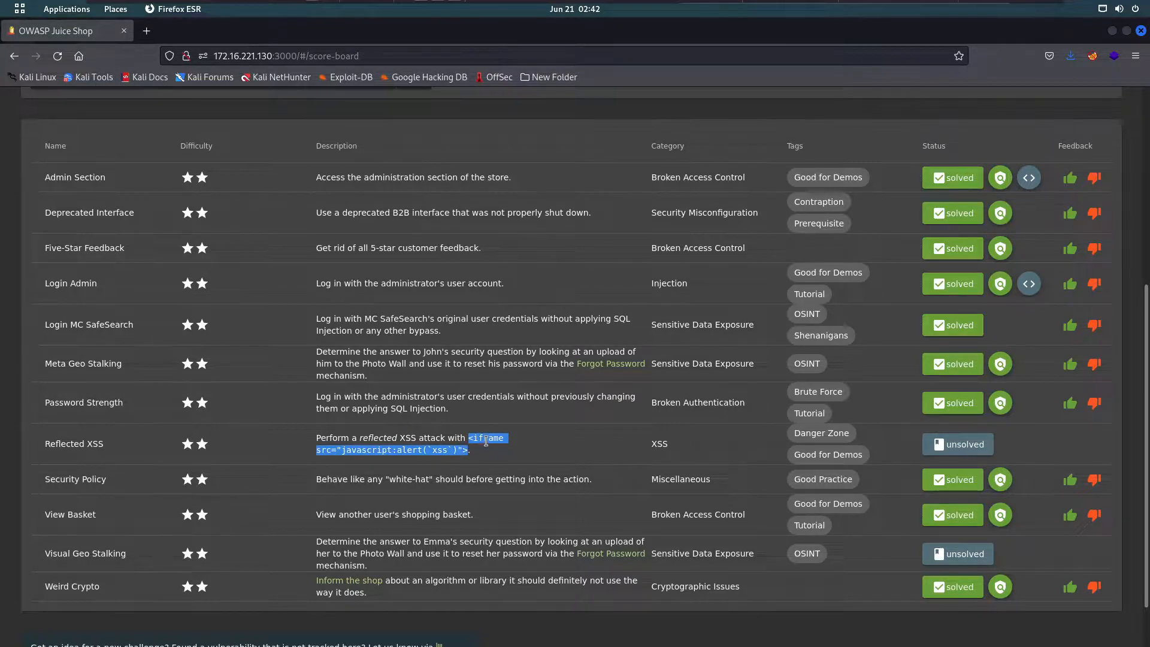
{"action": "right_click", "coordinate": [484, 437]}
{"action": "left_click", "coordinate": [503, 449]}
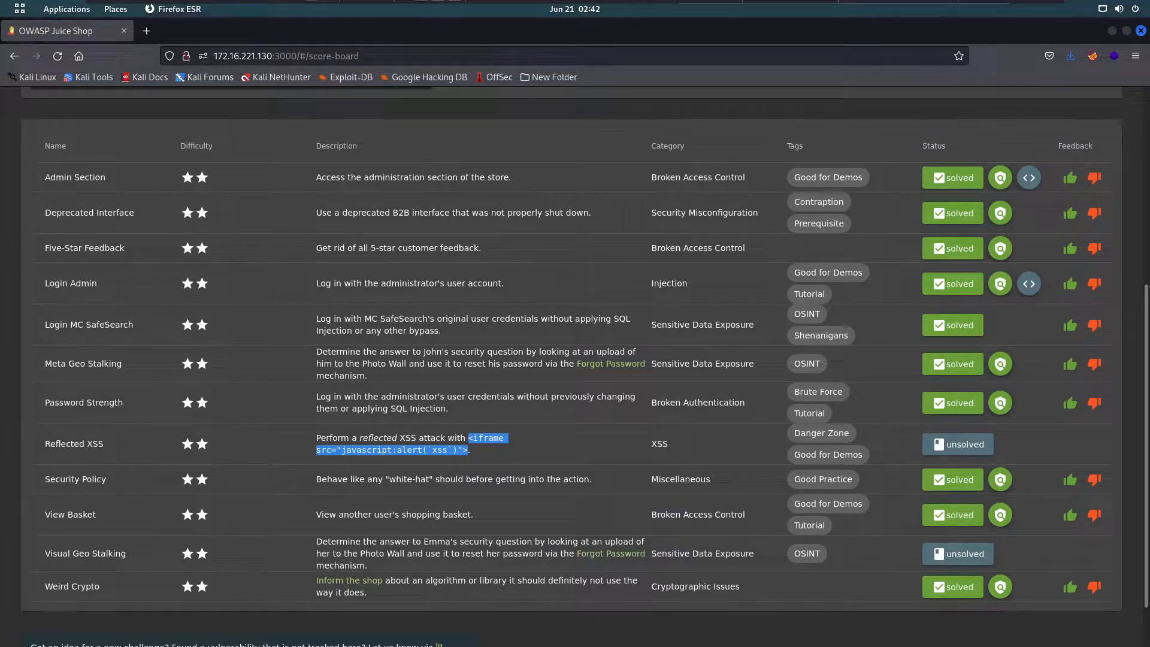
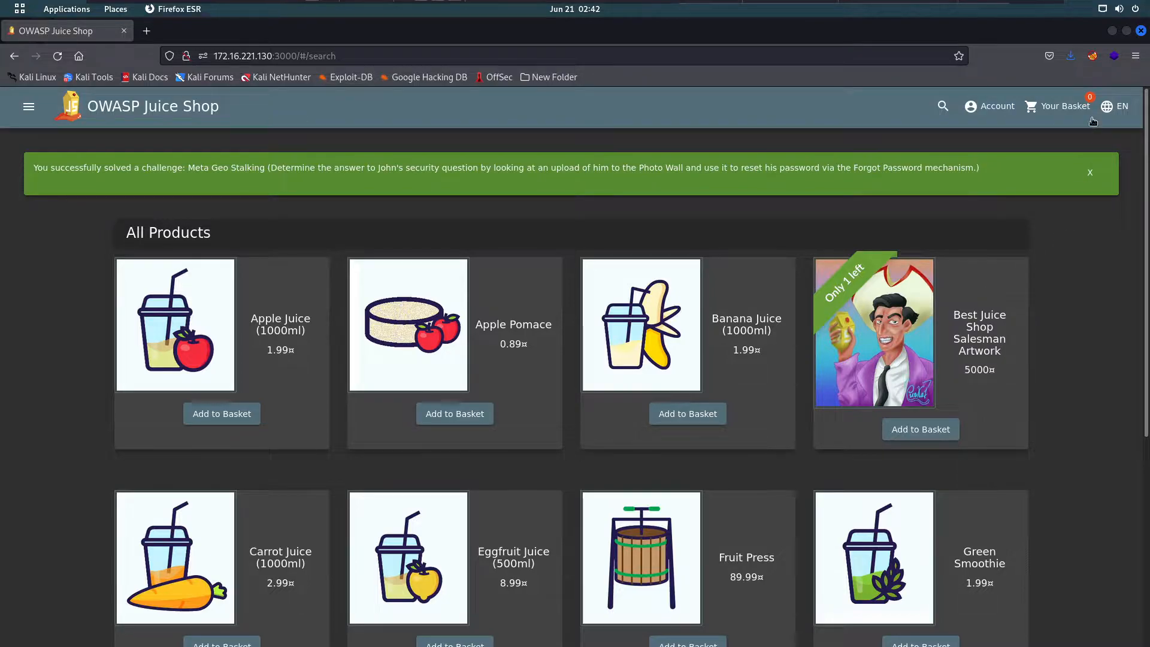
- Add two Apple Juice (1000ml) to the basket and open the basket, which totals 3.98¤
{"action": "left_click", "coordinate": [230, 413]}
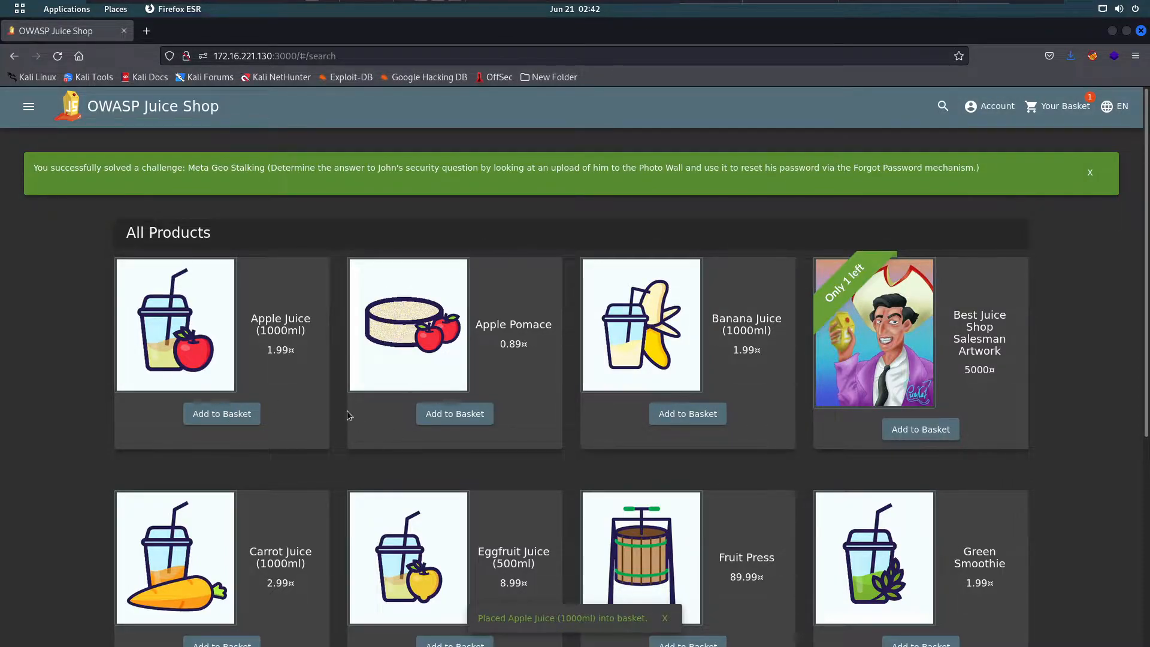
{"action": "scroll", "coordinate": [299, 401], "scroll_direction": "down", "scroll_amount": 3}
{"action": "scroll", "coordinate": [286, 433], "scroll_direction": "up", "scroll_amount": 3}
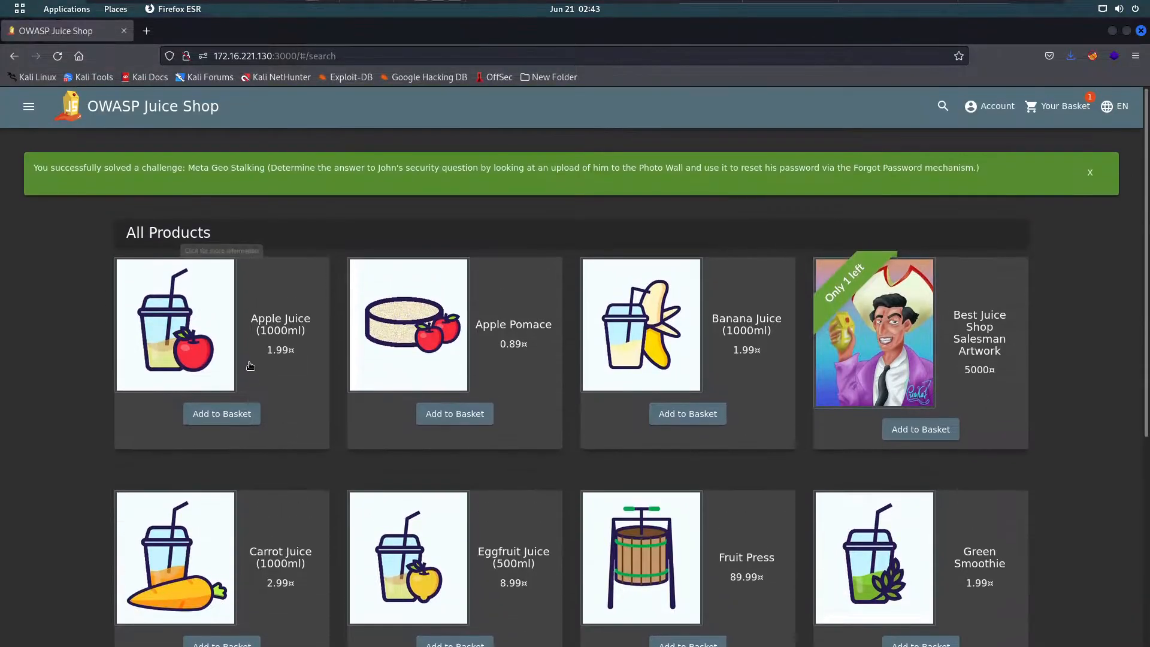
{"action": "left_click", "coordinate": [250, 363]}
{"action": "left_click", "coordinate": [638, 444]}
{"action": "left_click", "coordinate": [614, 509]}
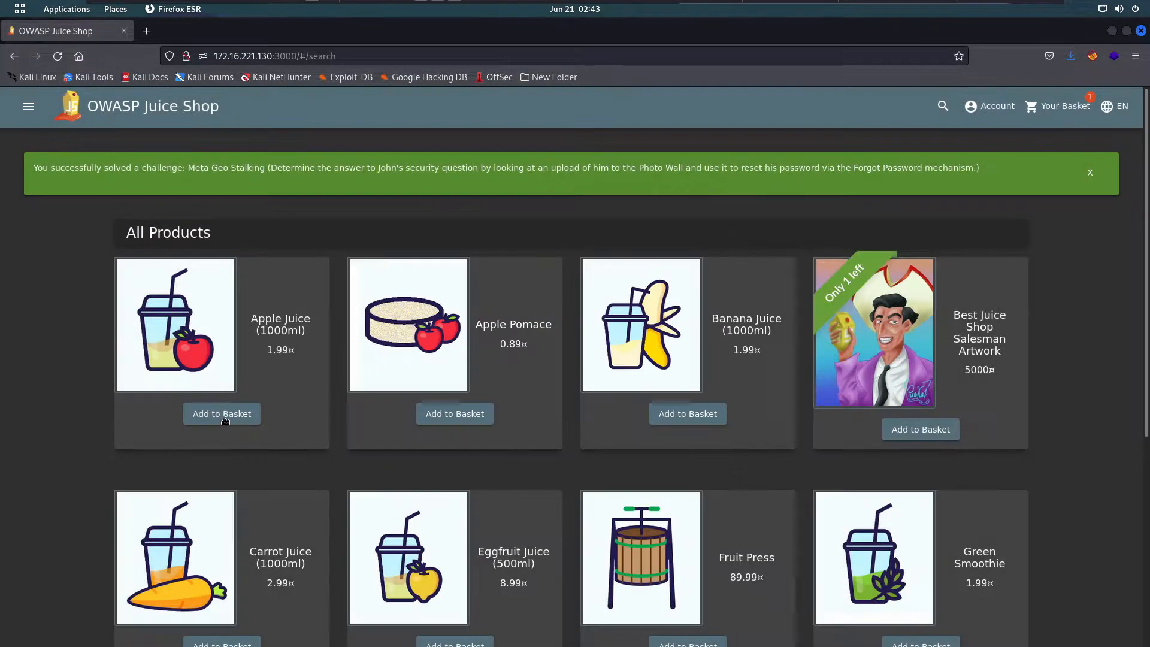
{"action": "left_click", "coordinate": [226, 419]}
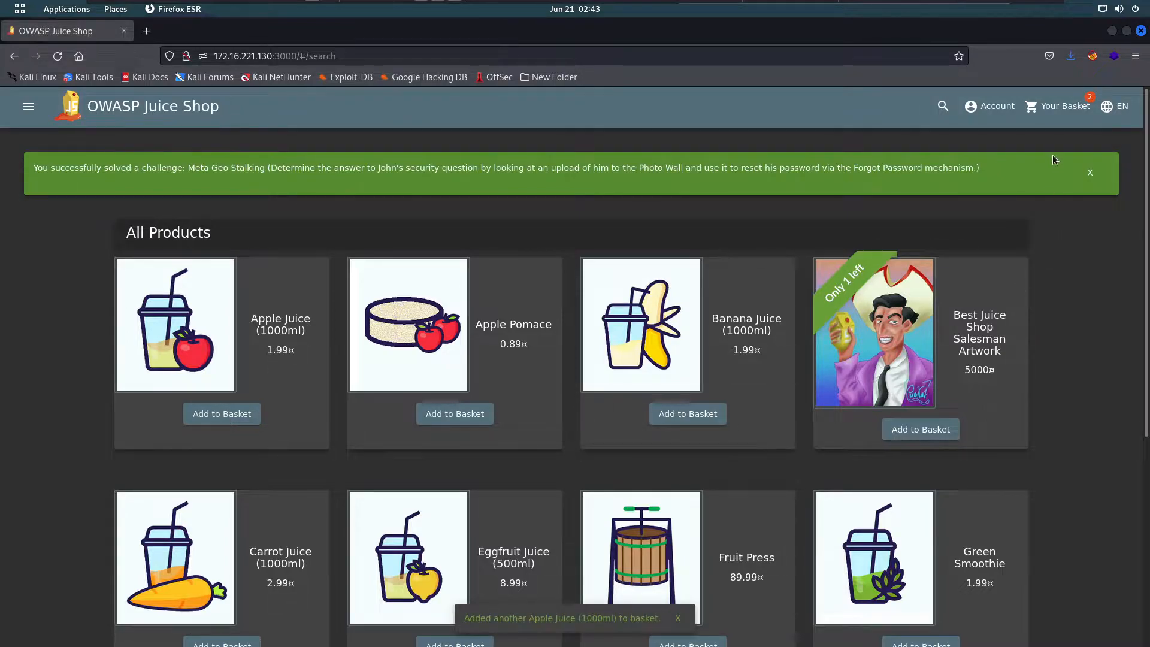
{"action": "left_click", "coordinate": [1060, 112]}
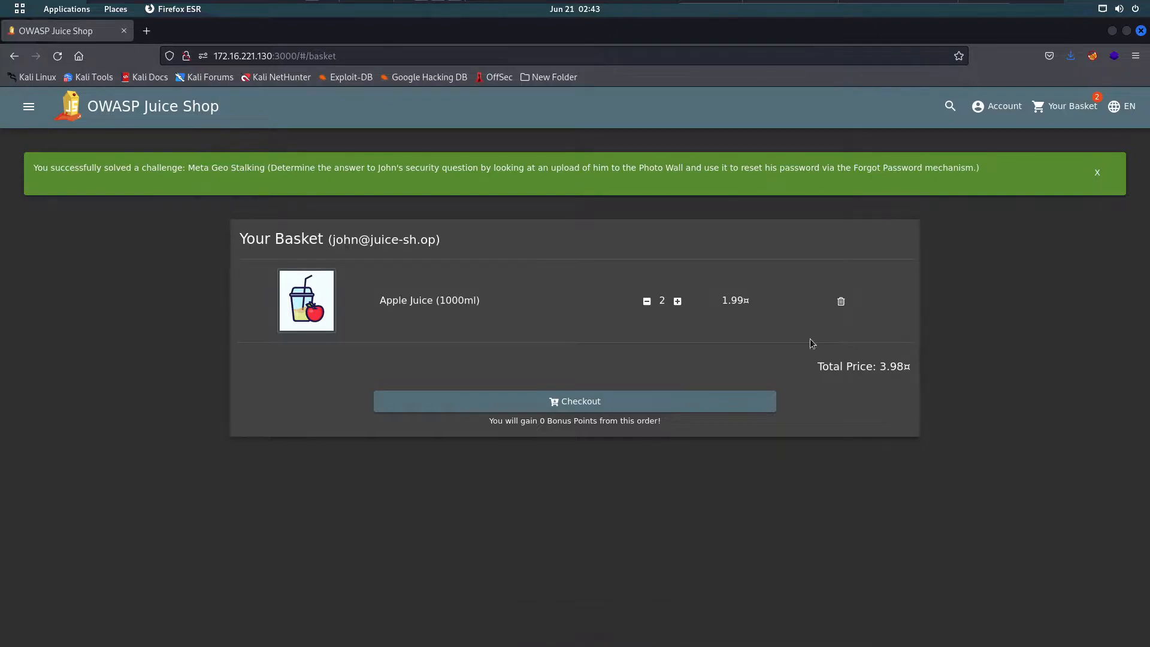
- Reduce Apple Juice to one (1.99¤), proceed to checkout and start adding a new address
{"action": "left_click", "coordinate": [647, 301]}
{"action": "left_click", "coordinate": [495, 403]}
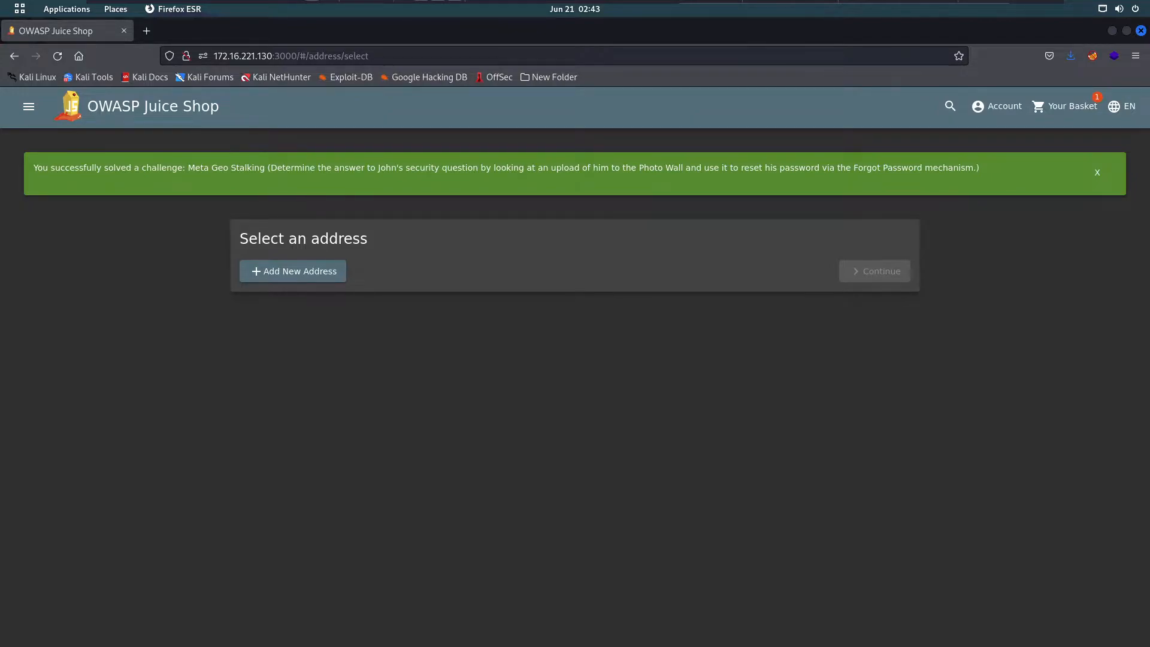
{"action": "left_click", "coordinate": [267, 274]}
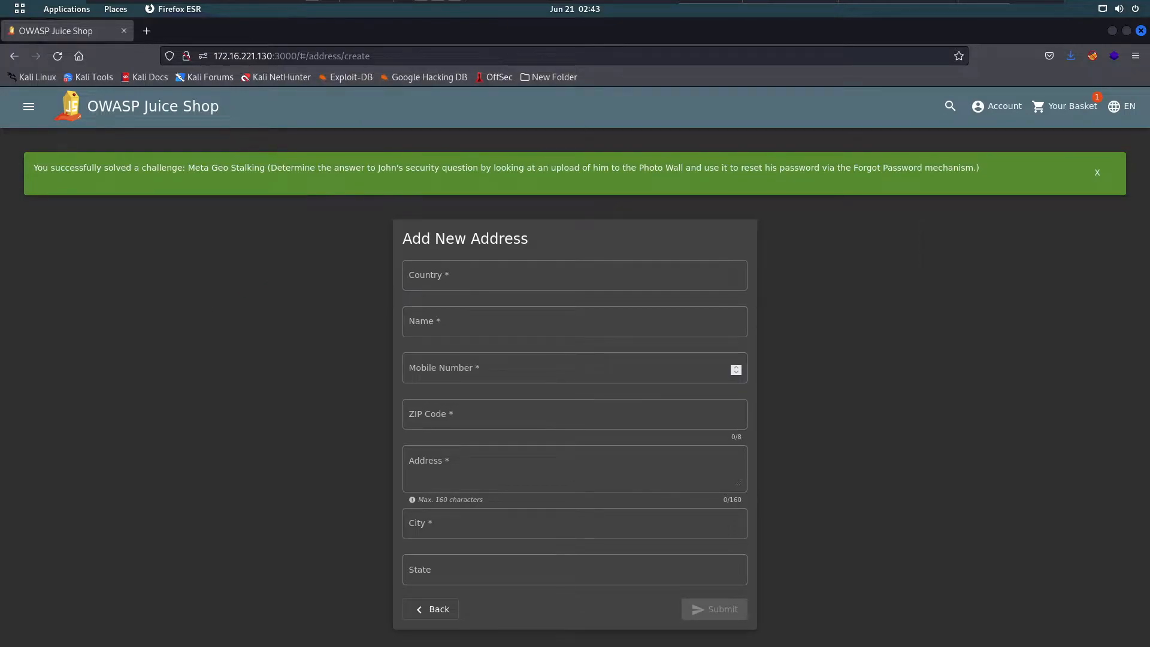
- Enter the country, recipient's name and mobile number in the new address form
{"action": "left_click", "coordinate": [426, 274]}
{"action": "type", "text": "b"}
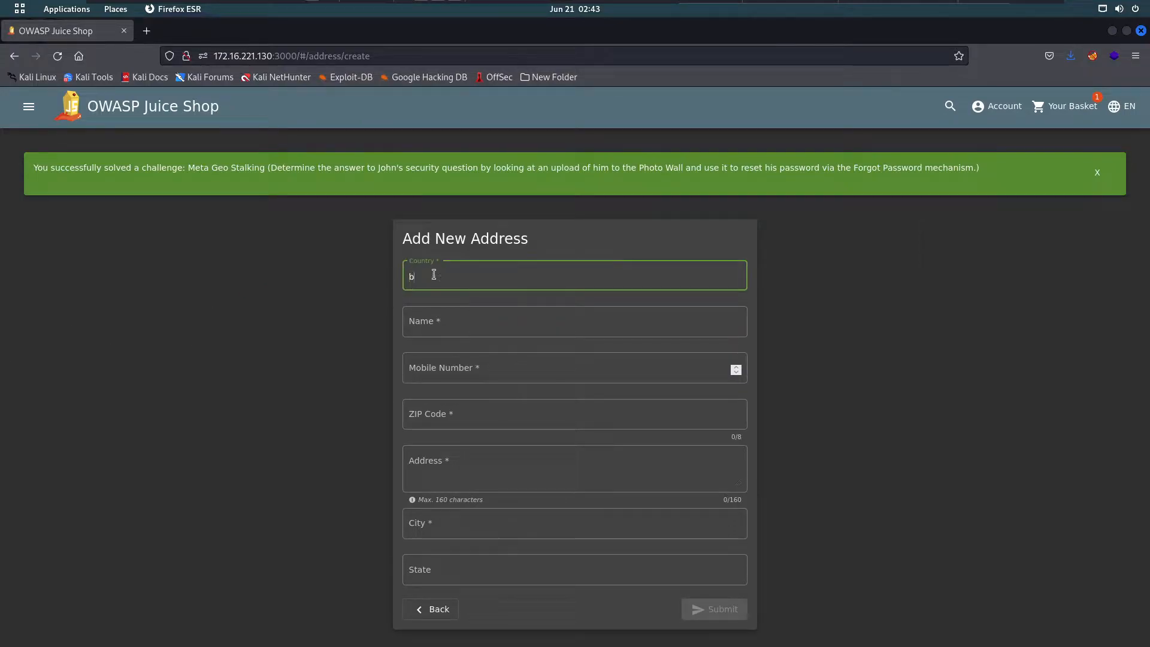
{"action": "type", "text": "ang"}
{"action": "type", "text": "las"}
{"action": "type", "text": "adesh"}
{"action": "left_click", "coordinate": [473, 313]}
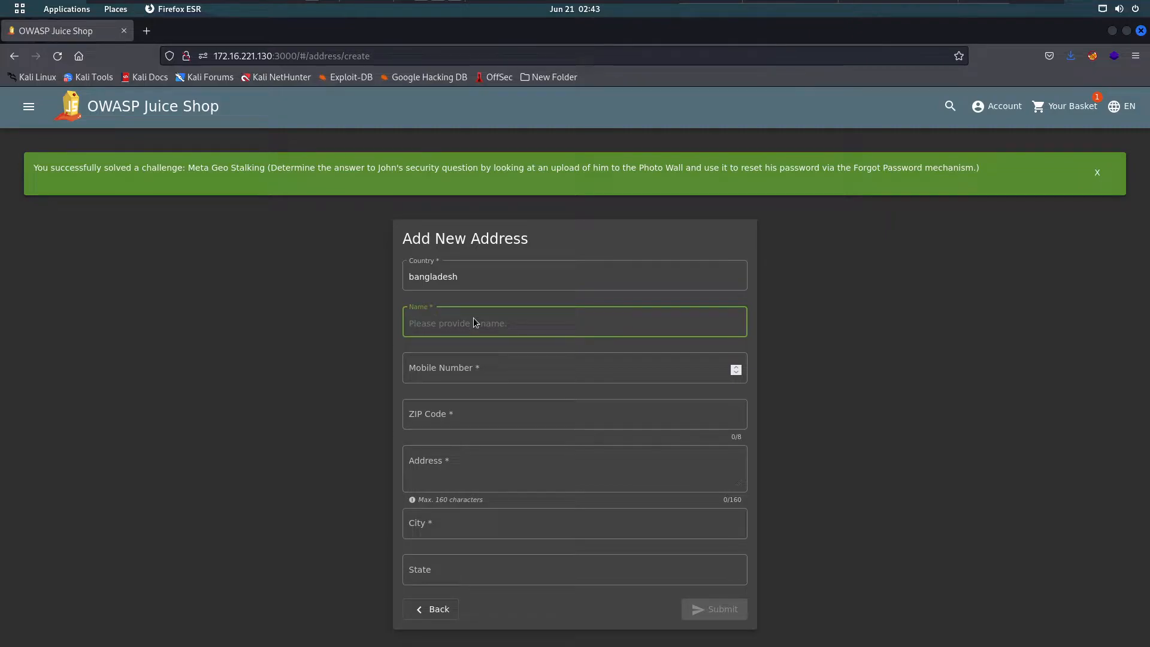
{"action": "type", "text": "mahdi"}
{"action": "left_click", "coordinate": [456, 359]}
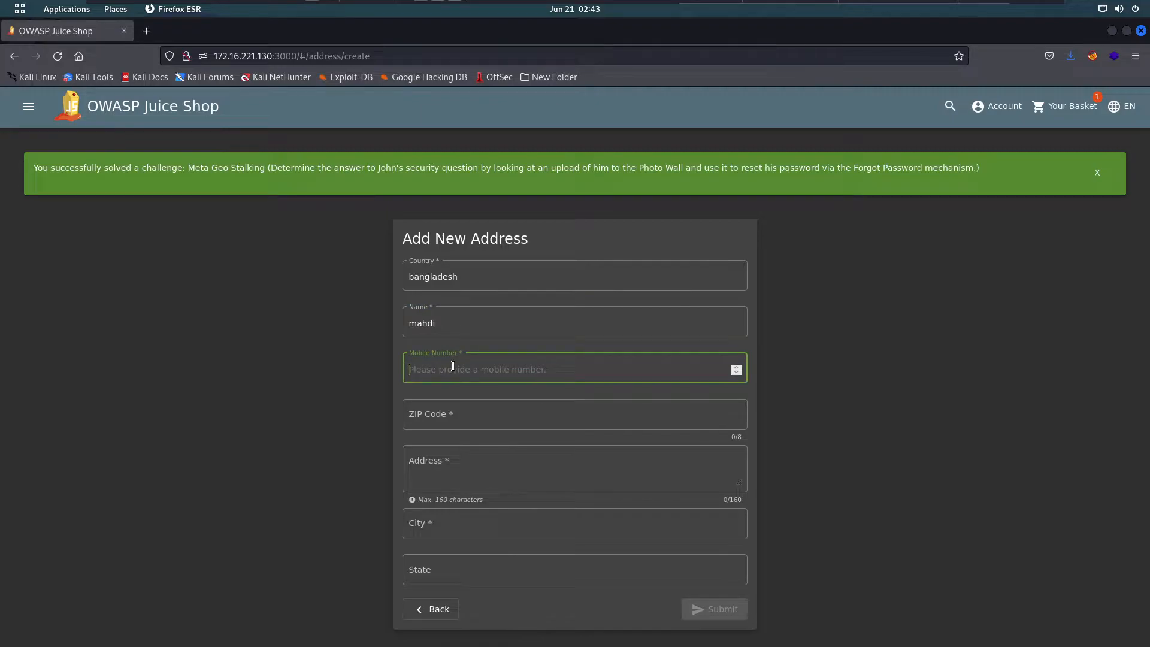
{"action": "type", "text": "3"}
{"action": "type", "text": "3uoiaued"}
{"action": "key", "text": "BackSpace"}
{"action": "key", "text": "BackSpace"}
{"action": "key", "text": "BackSpace"}
{"action": "key", "text": "BackSpace"}
{"action": "key", "text": "BackSpace"}
{"action": "key", "text": "BackSpace"}
{"action": "type", "text": "90897878y78"}
{"action": "key", "text": "BackSpace"}
{"action": "key", "text": "BackSpace"}
{"action": "key", "text": "BackSpace"}
- Fill in a four-digit ZIP code, the street address and city, then submit the address
{"action": "left_click", "coordinate": [435, 418]}
{"action": "type", "text": "25353456"}
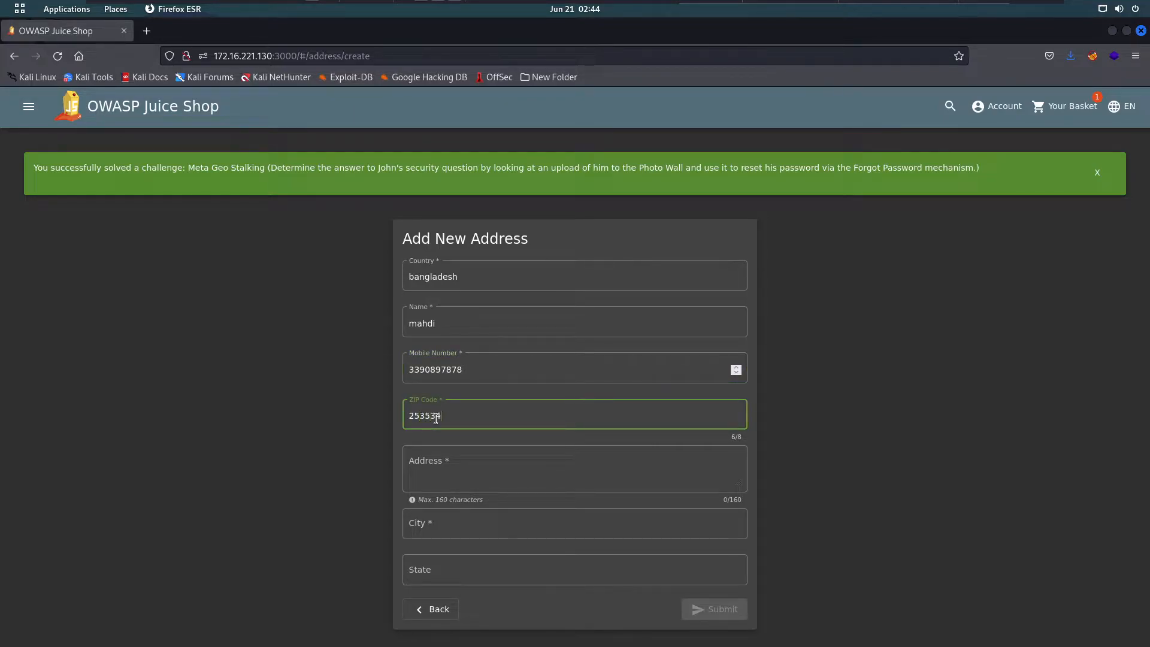
{"action": "key", "text": "BackSpace"}
{"action": "key", "text": "BackSpace"}
{"action": "key", "text": "BackSpace"}
{"action": "key", "text": "BackSpace"}
{"action": "left_click", "coordinate": [490, 470]}
{"action": "type", "text": "ad"}
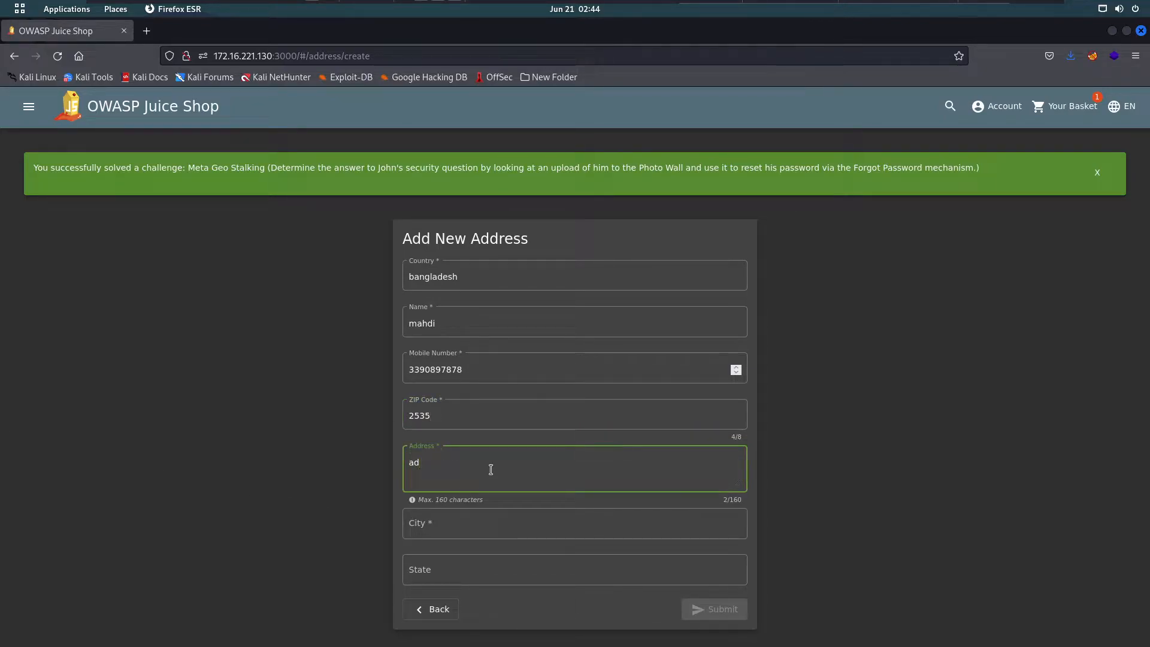
{"action": "type", "text": "dress 1"}
{"action": "left_click", "coordinate": [469, 516]}
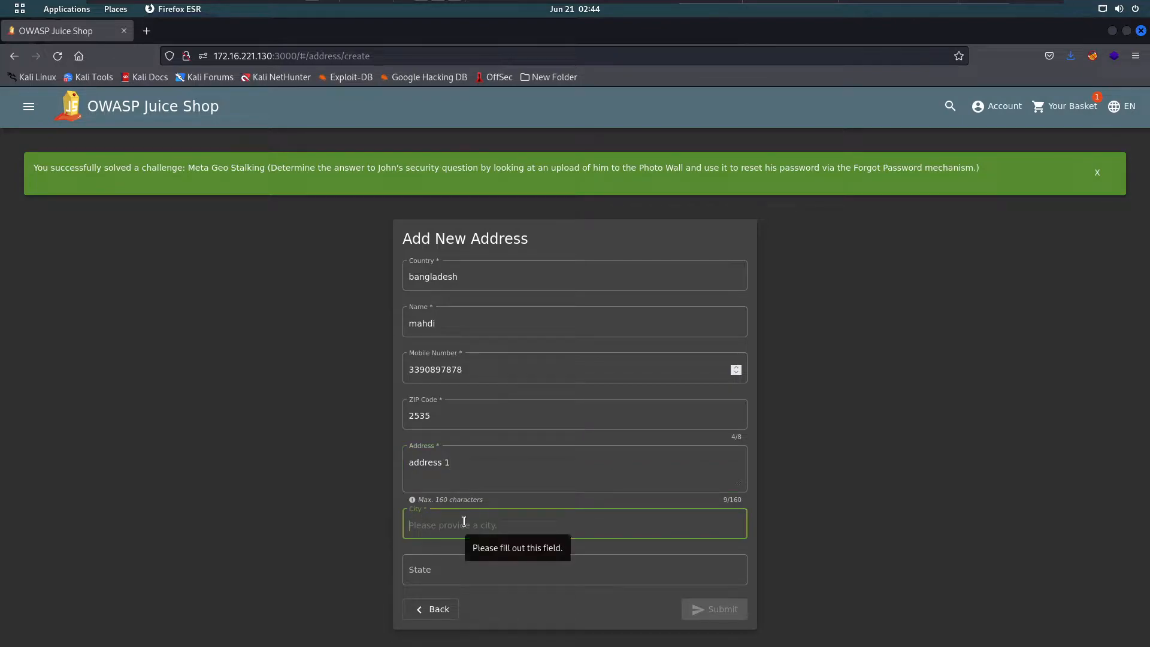
{"action": "type", "text": "essen"}
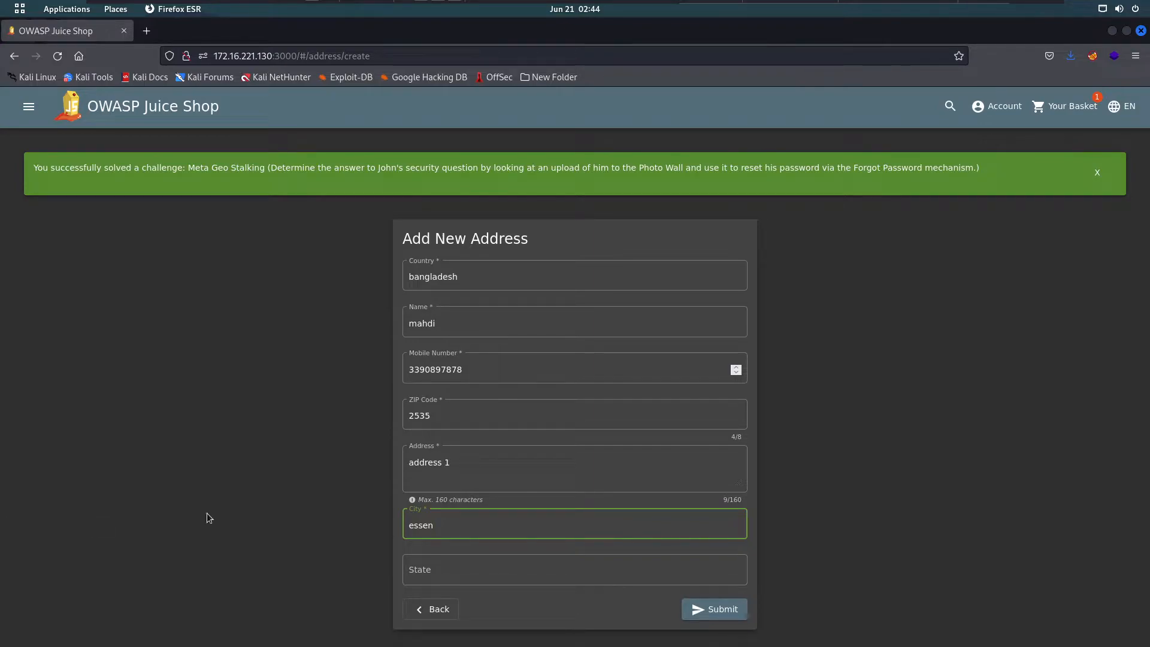
{"action": "left_click", "coordinate": [727, 610]}
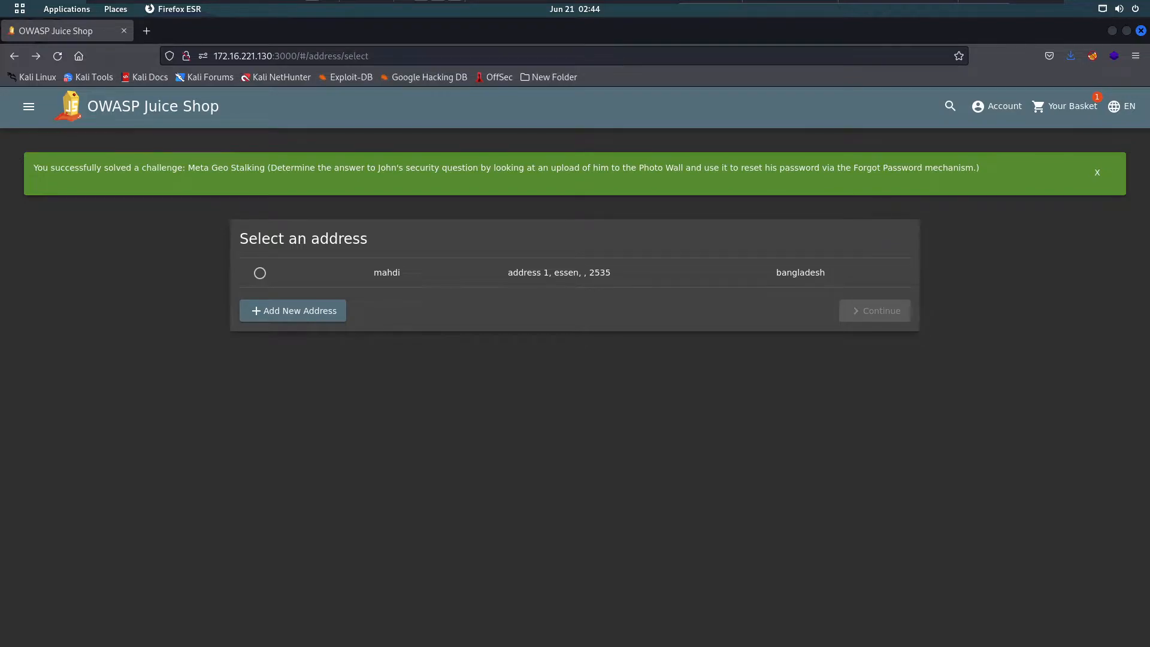
- Ship to the saved address with One Day Delivery (0.99¤), bringing the total to 2.98¤
{"action": "left_click", "coordinate": [248, 274]}
{"action": "left_click", "coordinate": [248, 273]}
{"action": "left_click", "coordinate": [261, 274]}
{"action": "left_click", "coordinate": [885, 318]}
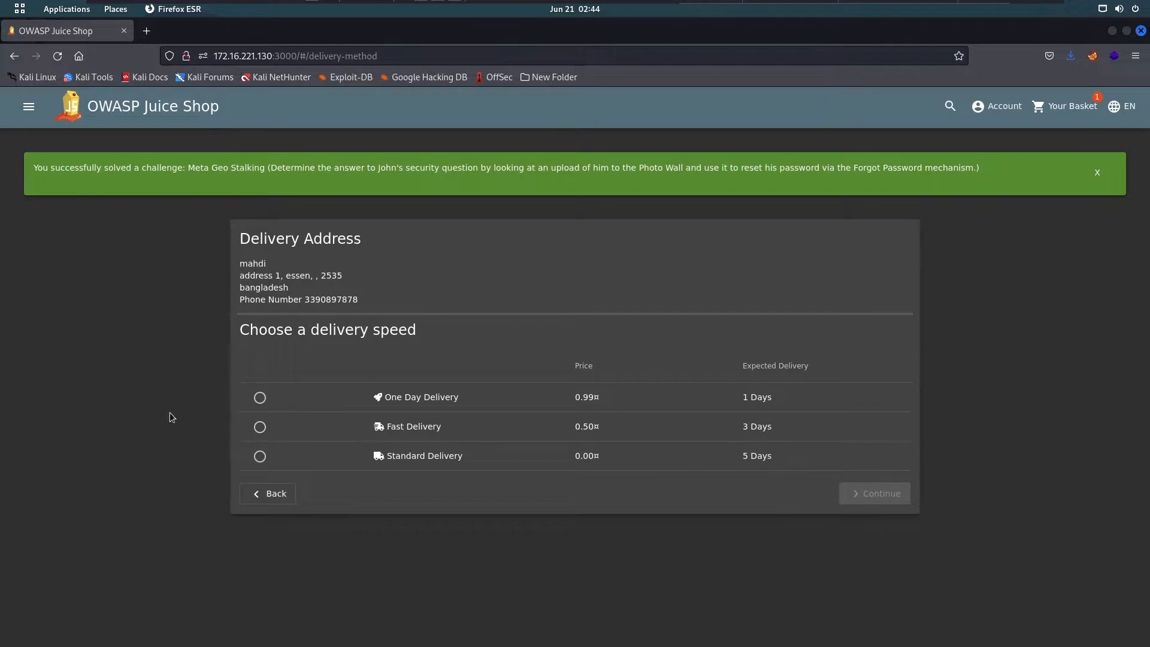
{"action": "left_click", "coordinate": [258, 400]}
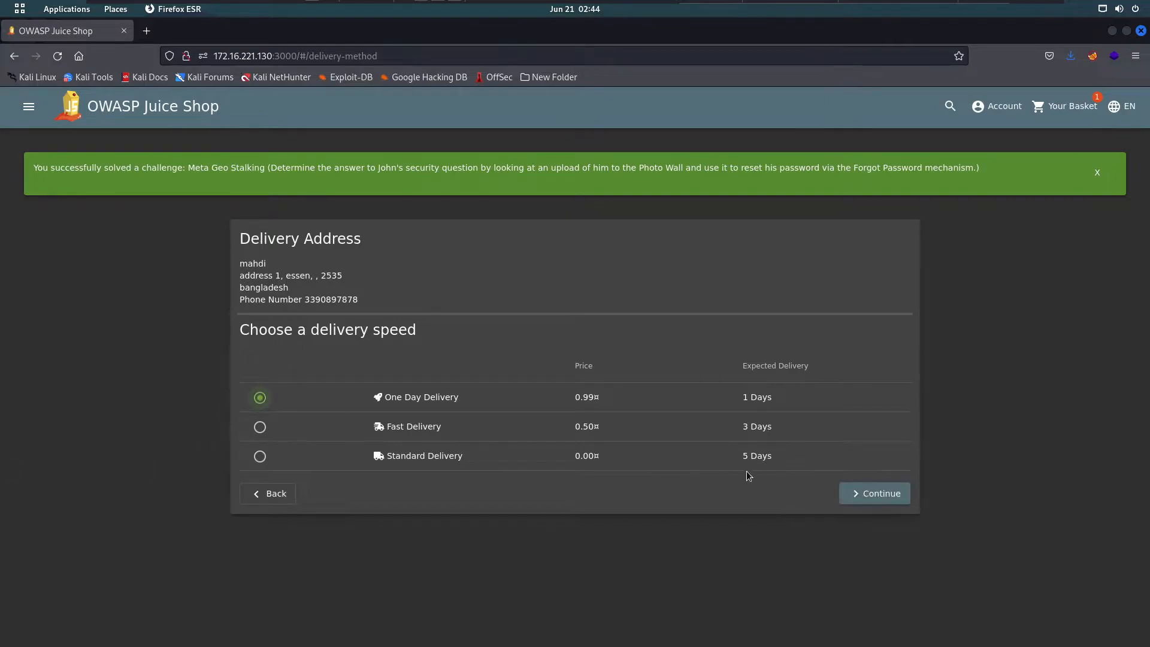
{"action": "left_click", "coordinate": [867, 493]}
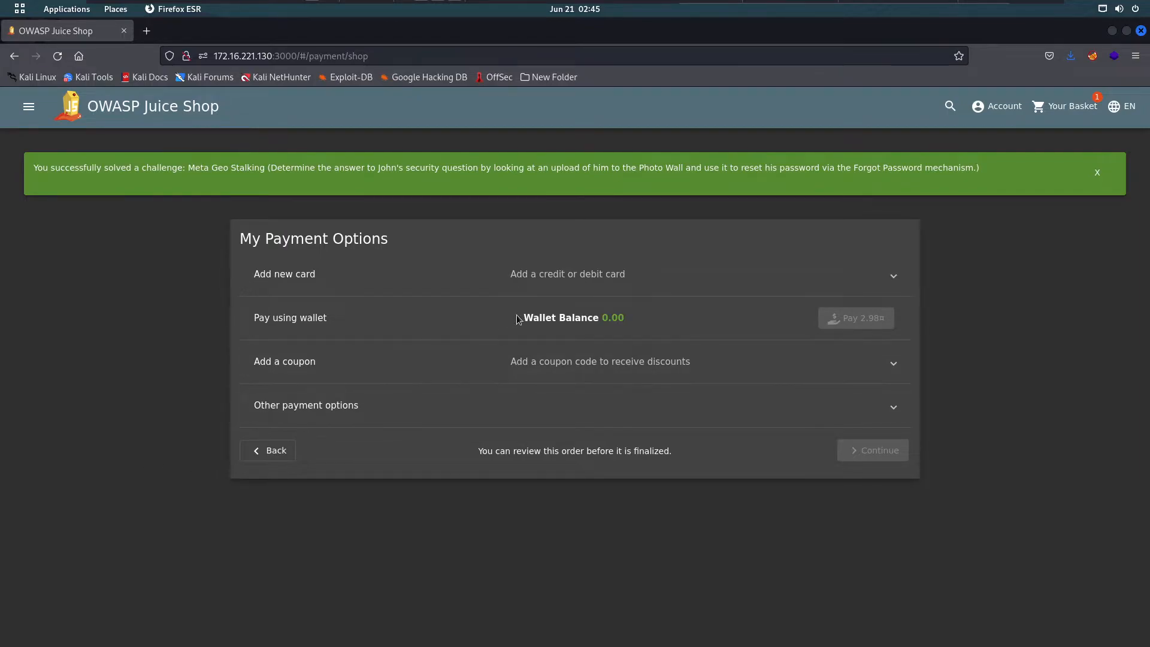
- Expand the 'Add a coupon' and 'Other payment options' sections, keeping the new-card form open
{"action": "left_click", "coordinate": [581, 282]}
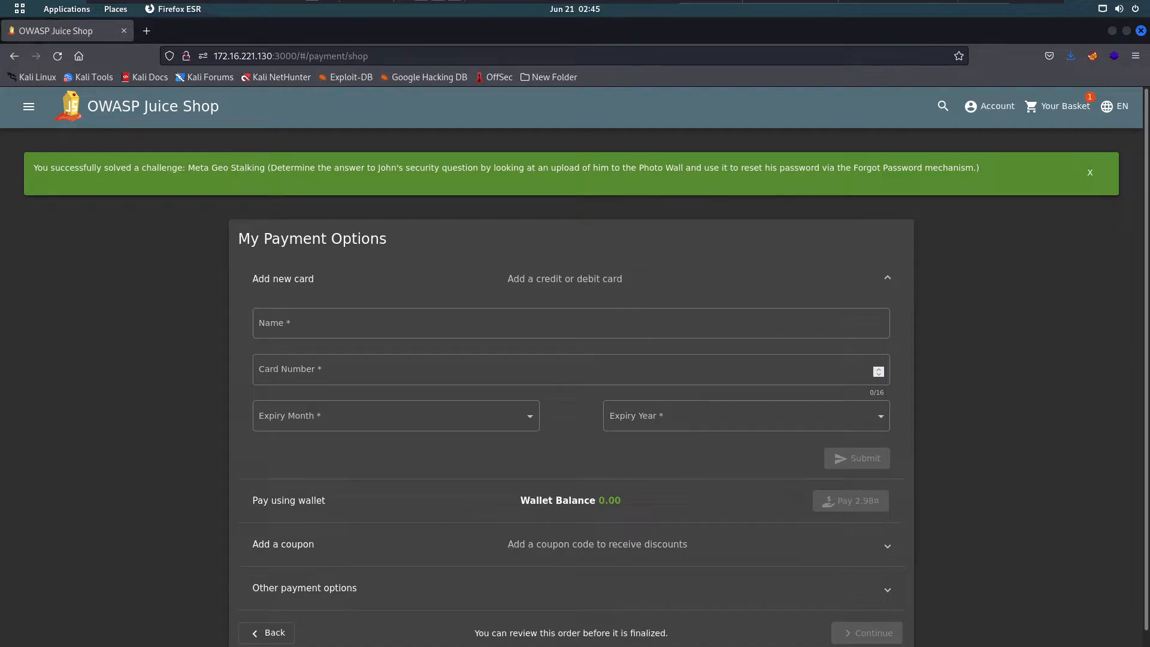
{"action": "left_click", "coordinate": [533, 560]}
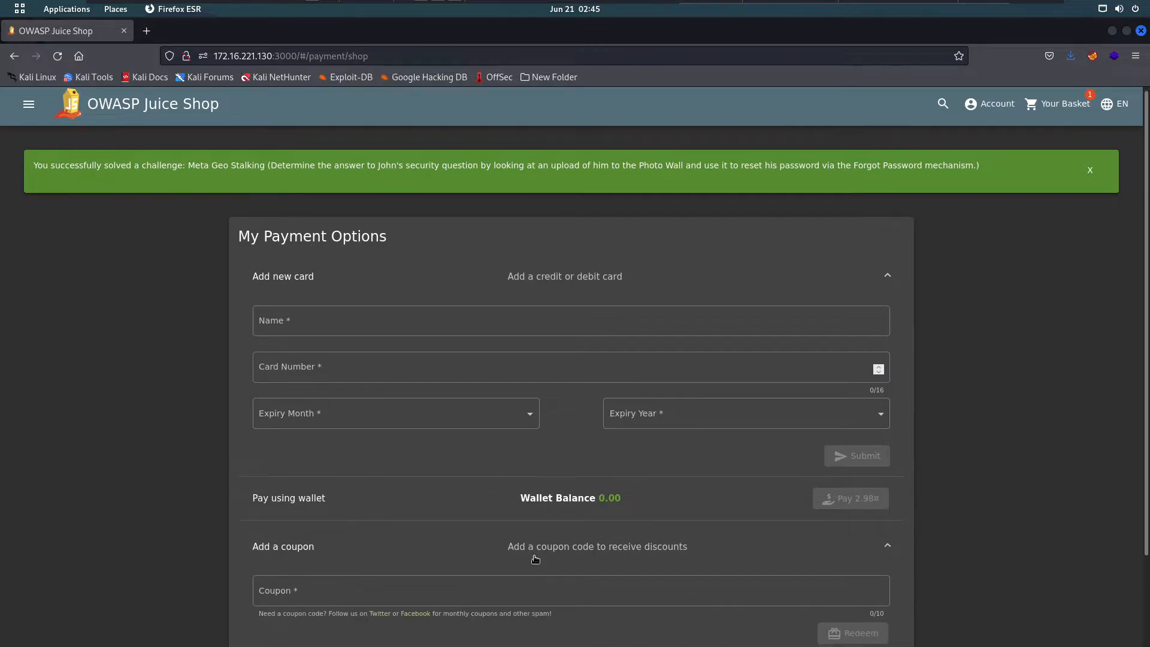
{"action": "scroll", "coordinate": [502, 544], "scroll_direction": "down", "scroll_amount": 2}
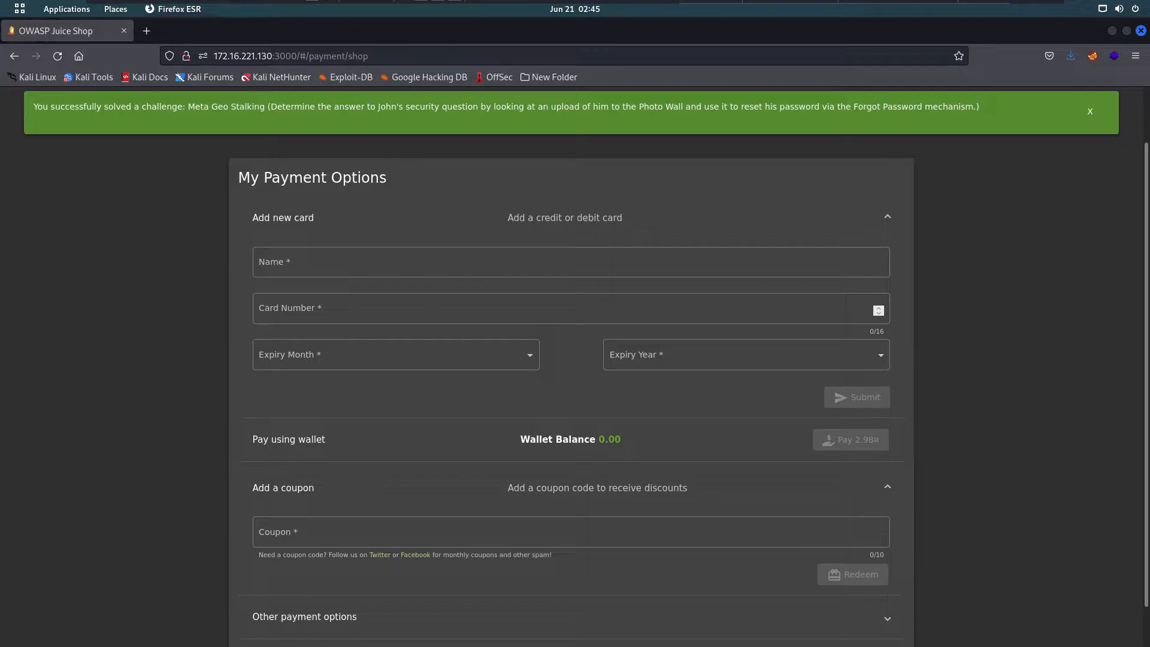
{"action": "left_click", "coordinate": [491, 575]}
{"action": "scroll", "coordinate": [491, 575], "scroll_direction": "down", "scroll_amount": 2}
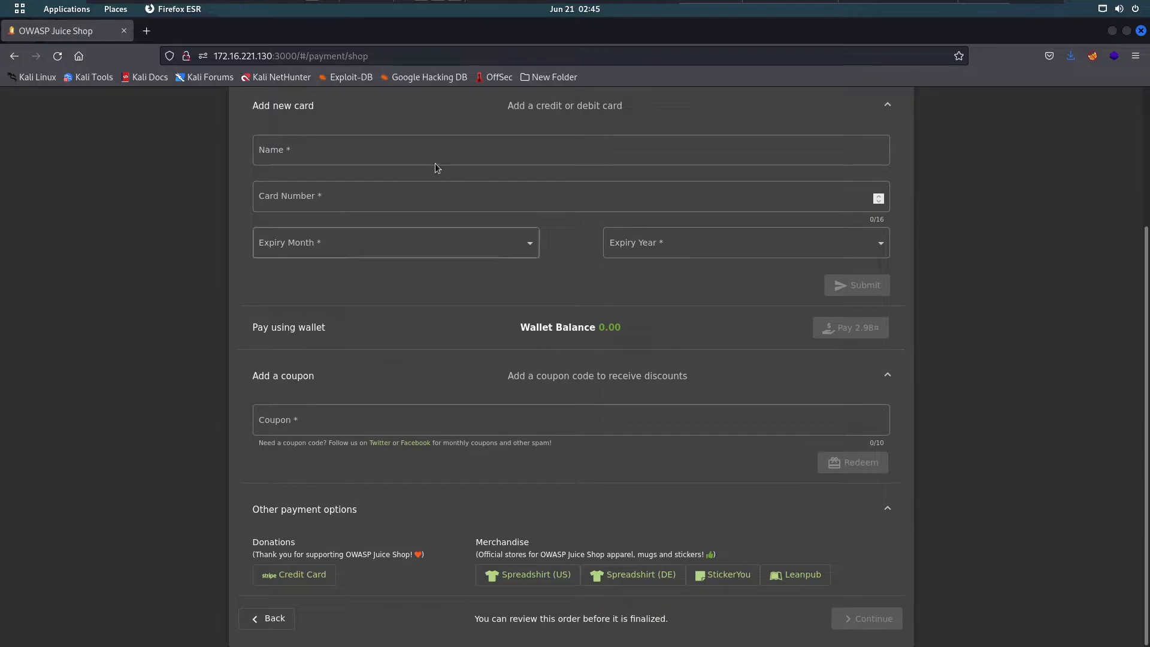
{"action": "scroll", "coordinate": [493, 200], "scroll_direction": "up", "scroll_amount": 5}
{"action": "left_click", "coordinate": [574, 275]}
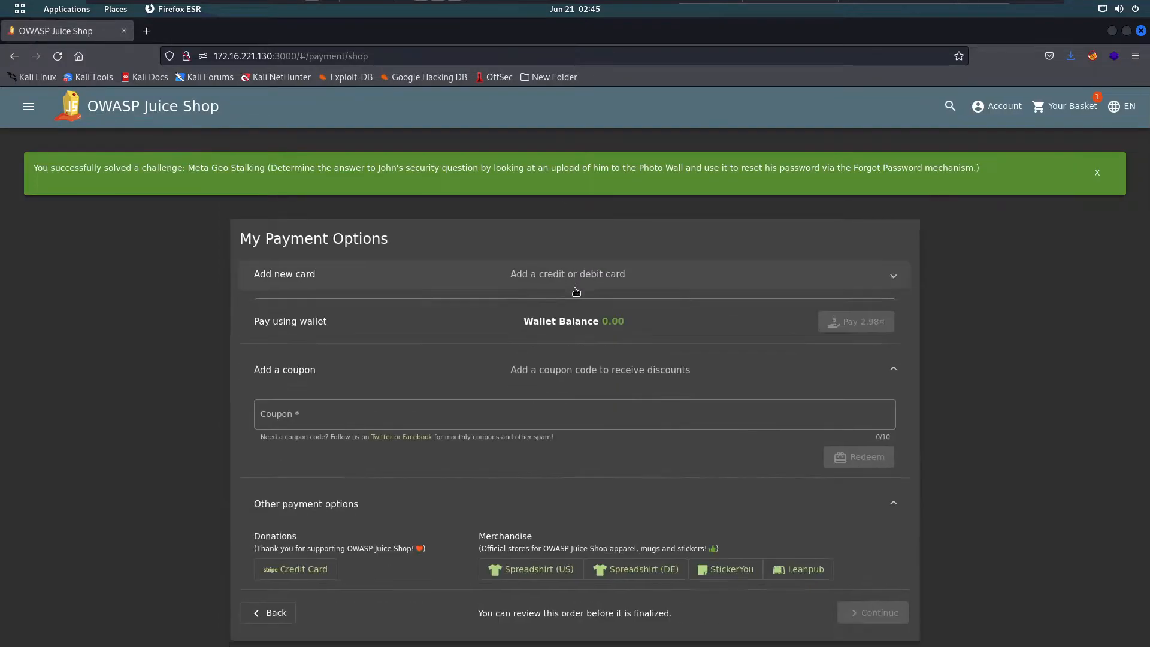
{"action": "left_click", "coordinate": [573, 276]}
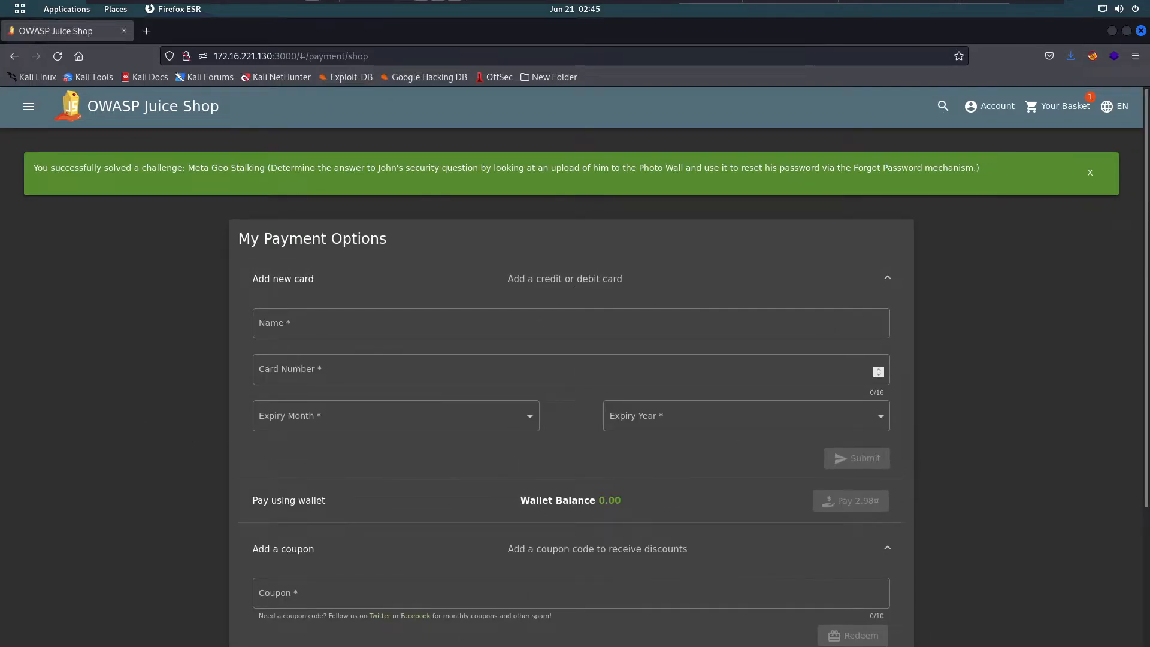
- Enter the cardholder's name and a card number in the new card form
{"action": "left_click", "coordinate": [267, 325]}
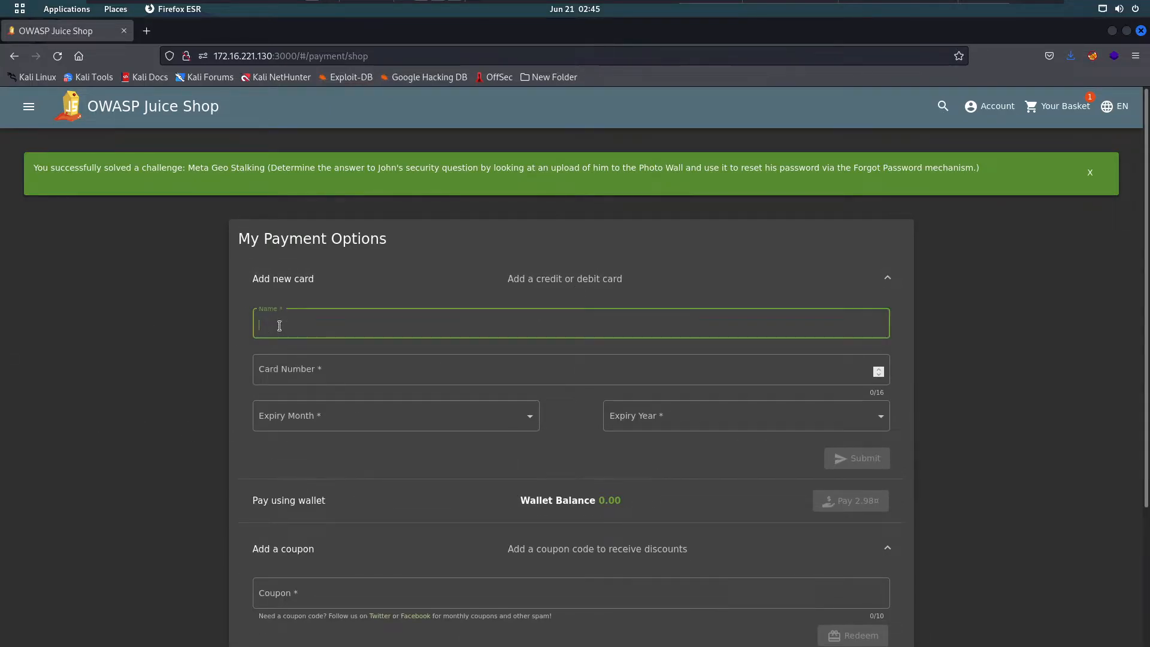
{"action": "type", "text": "mahdi"}
{"action": "left_click", "coordinate": [344, 377]}
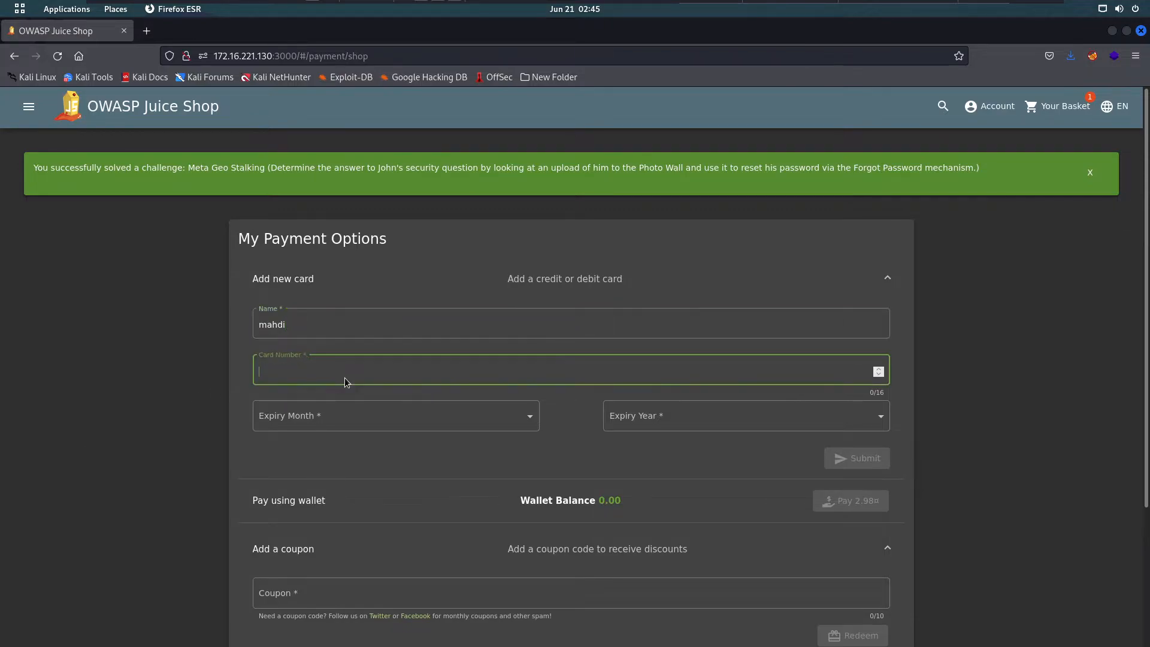
{"action": "type", "text": "1234567891234"}
- Set the card's expiry to month 1 and year 2082
{"action": "left_click", "coordinate": [398, 419]}
{"action": "left_click", "coordinate": [353, 436]}
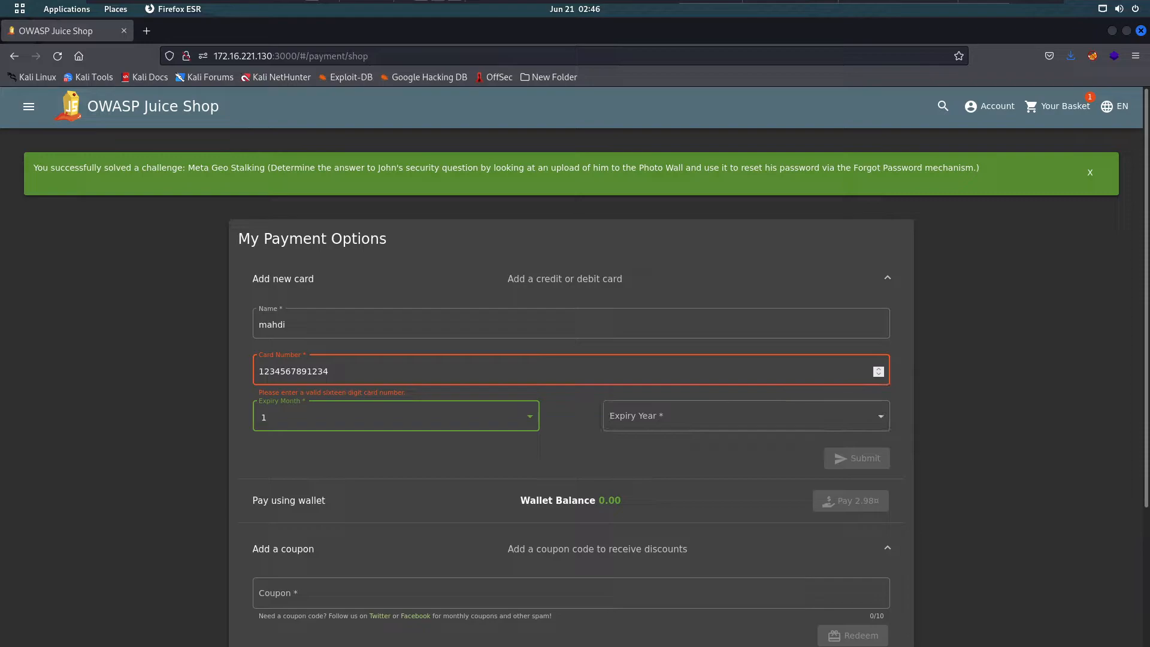
{"action": "left_click", "coordinate": [702, 427]}
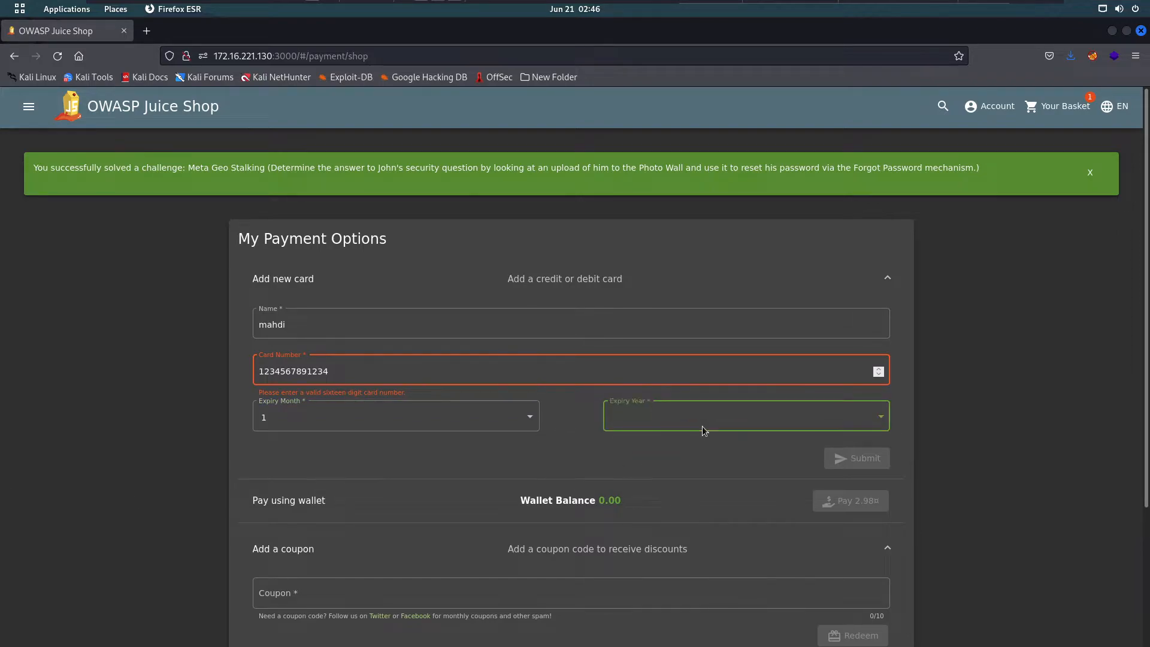
{"action": "left_click", "coordinate": [875, 421]}
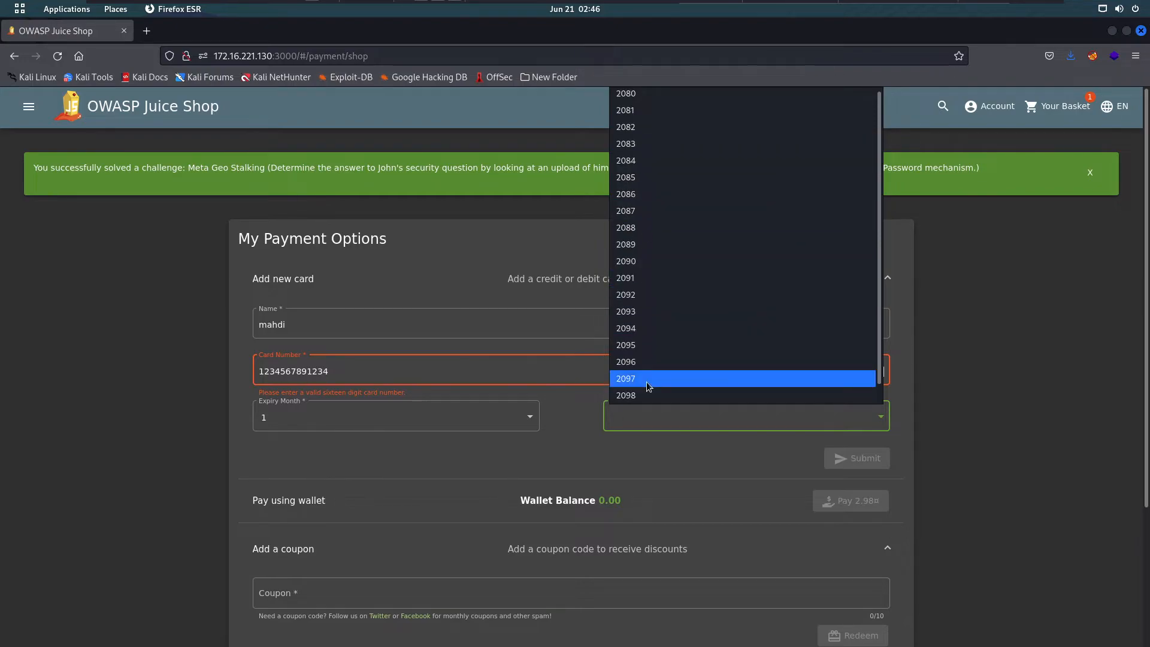
{"action": "scroll", "coordinate": [693, 317], "scroll_direction": "down", "scroll_amount": 1}
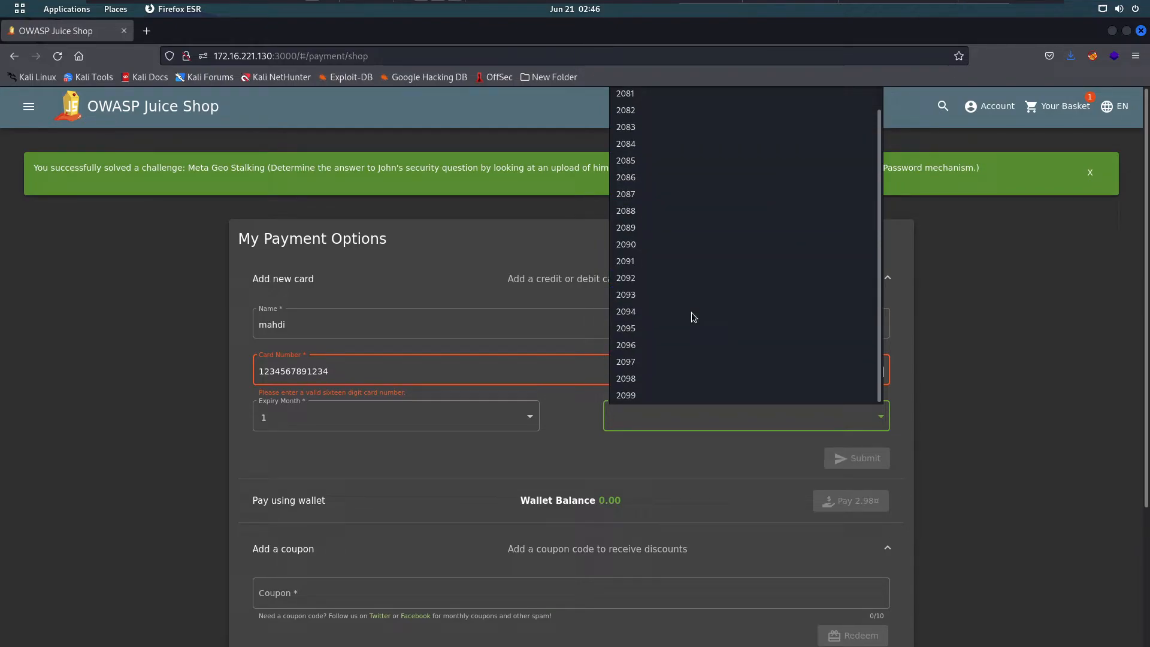
{"action": "scroll", "coordinate": [694, 317], "scroll_direction": "up", "scroll_amount": 1}
{"action": "left_click", "coordinate": [638, 128]}
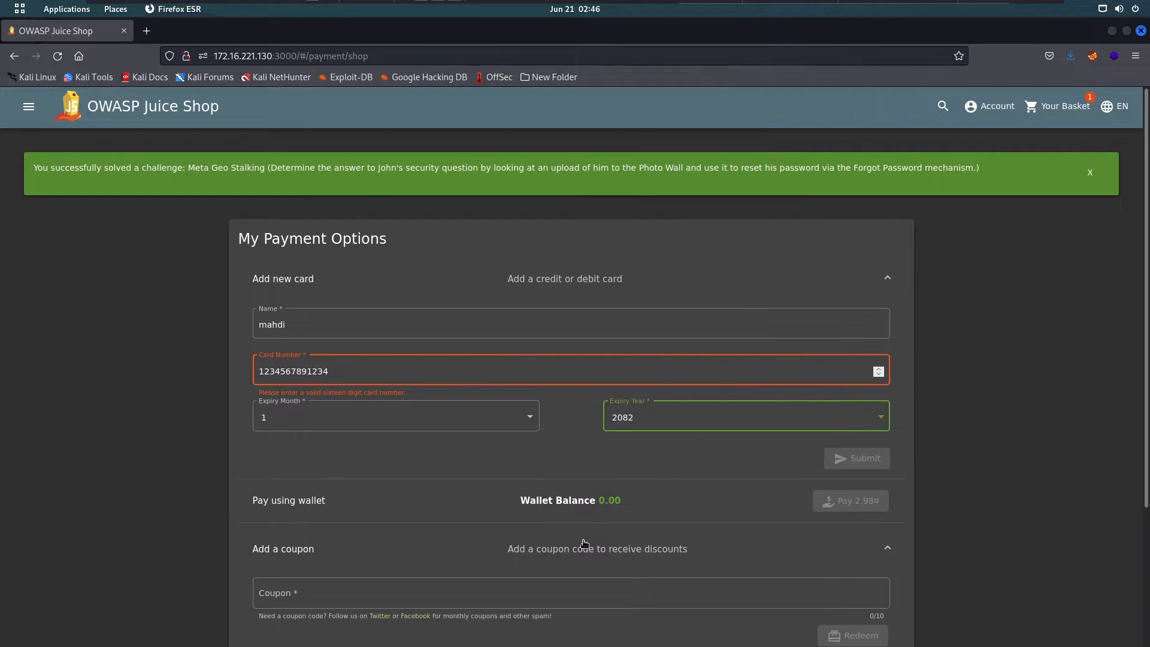
- Correct the card number to a valid 16 digits and save the card expiring 1/2082
{"action": "left_click", "coordinate": [625, 453]}
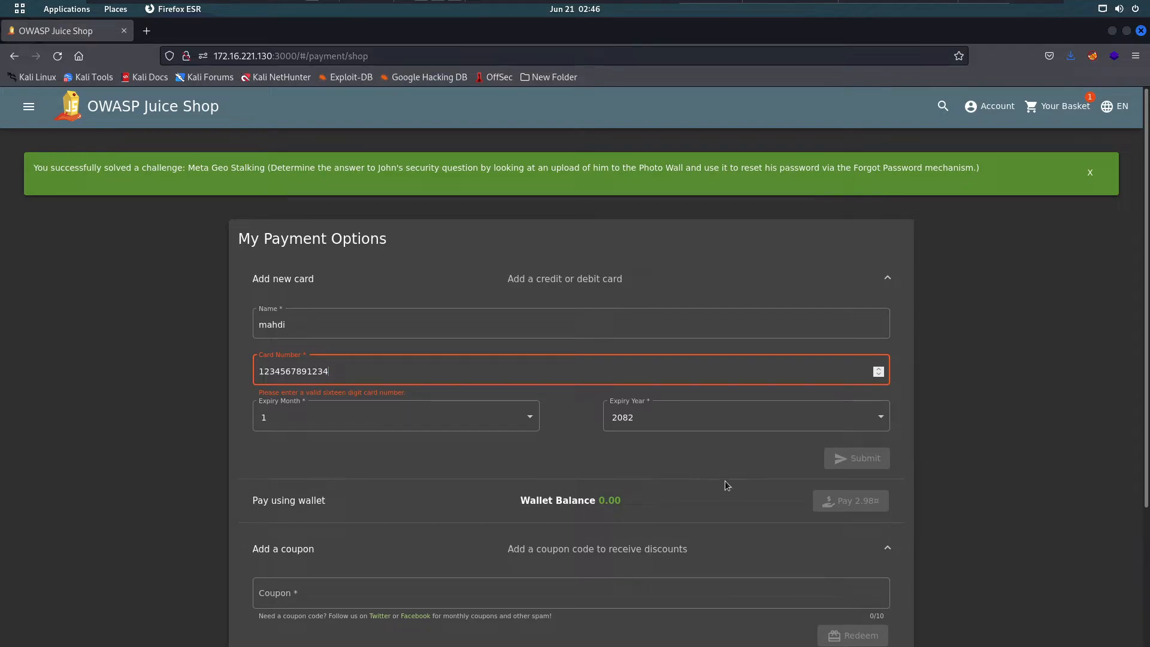
{"action": "left_click", "coordinate": [879, 369]}
{"action": "left_click", "coordinate": [880, 369]}
{"action": "type", "text": "wrfwe"}
{"action": "scroll", "coordinate": [717, 586], "scroll_direction": "down", "scroll_amount": 3}
{"action": "scroll", "coordinate": [778, 590], "scroll_direction": "up", "scroll_amount": 3}
{"action": "key", "text": "BackSpace"}
{"action": "key", "text": "BackSpace"}
{"action": "key", "text": "BackSpace"}
{"action": "key", "text": "BackSpace"}
{"action": "key", "text": "BackSpace"}
{"action": "key", "text": "BackSpace"}
{"action": "type", "text": "t4e43646"}
{"action": "key", "text": "BackSpace"}
{"action": "key", "text": "BackSpace"}
{"action": "key", "text": "BackSpace"}
{"action": "key", "text": "BackSpace"}
{"action": "key", "text": "BackSpace"}
{"action": "key", "text": "BackSpace"}
{"action": "key", "text": "BackSpace"}
{"action": "key", "text": "BackSpace"}
{"action": "key", "text": "BackSpace"}
{"action": "key", "text": "BackSpace"}
{"action": "key", "text": "BackSpace"}
{"action": "key", "text": "BackSpace"}
{"action": "type", "text": "91234567"}
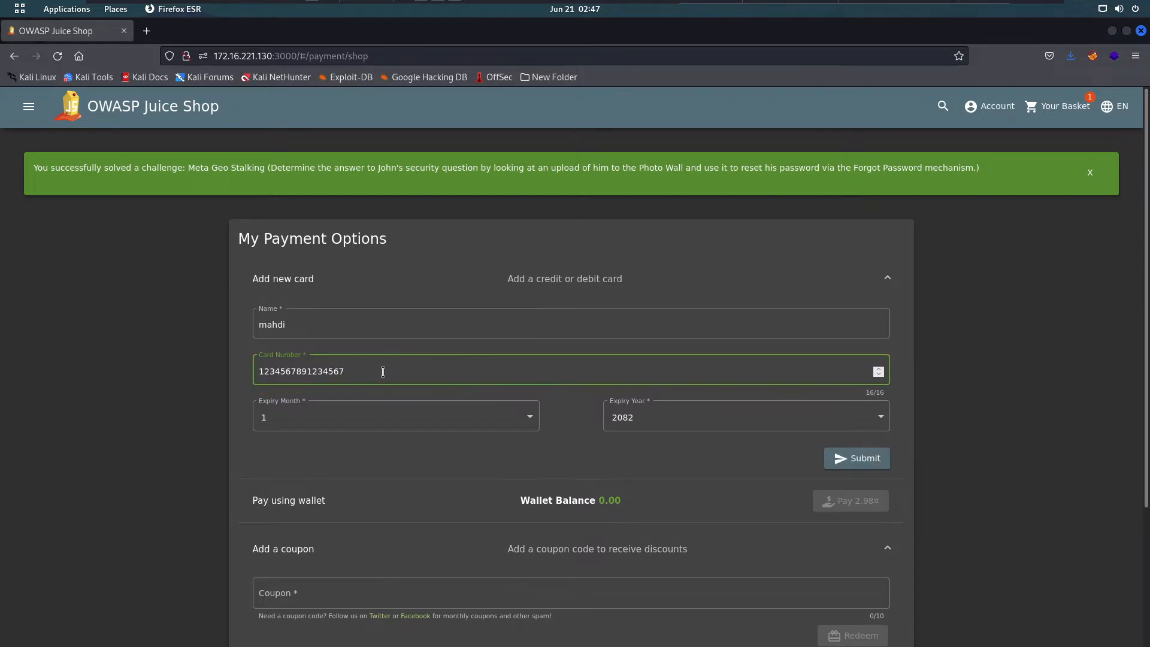
{"action": "left_click", "coordinate": [855, 457]}
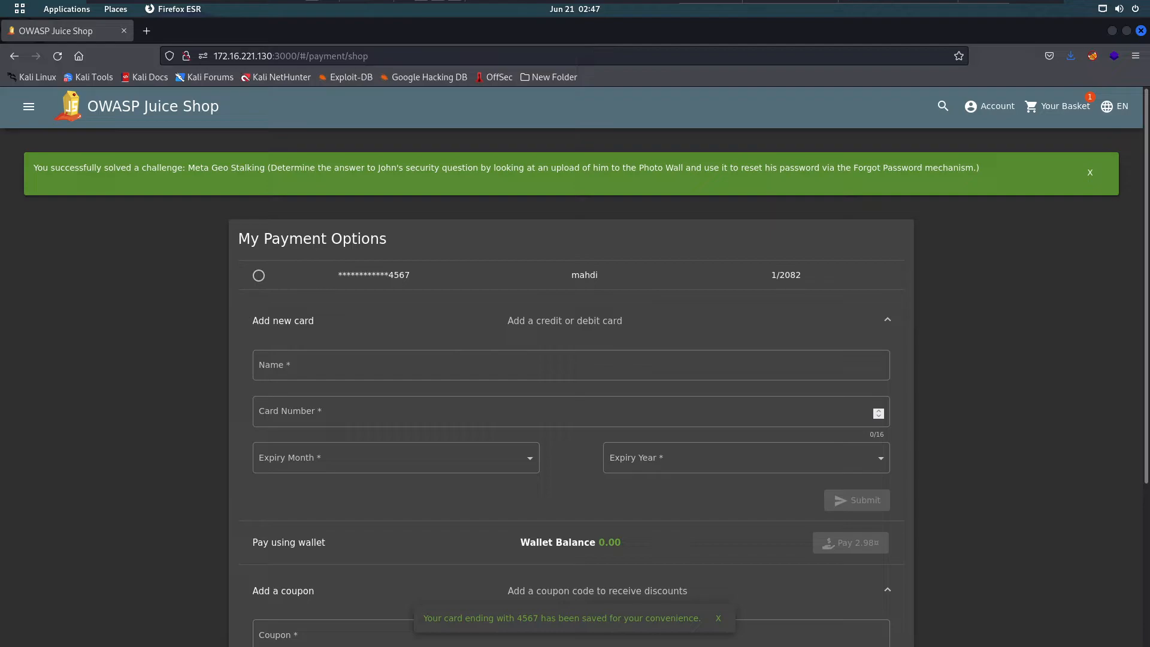
{"action": "scroll", "coordinate": [786, 561], "scroll_direction": "down", "scroll_amount": 4}
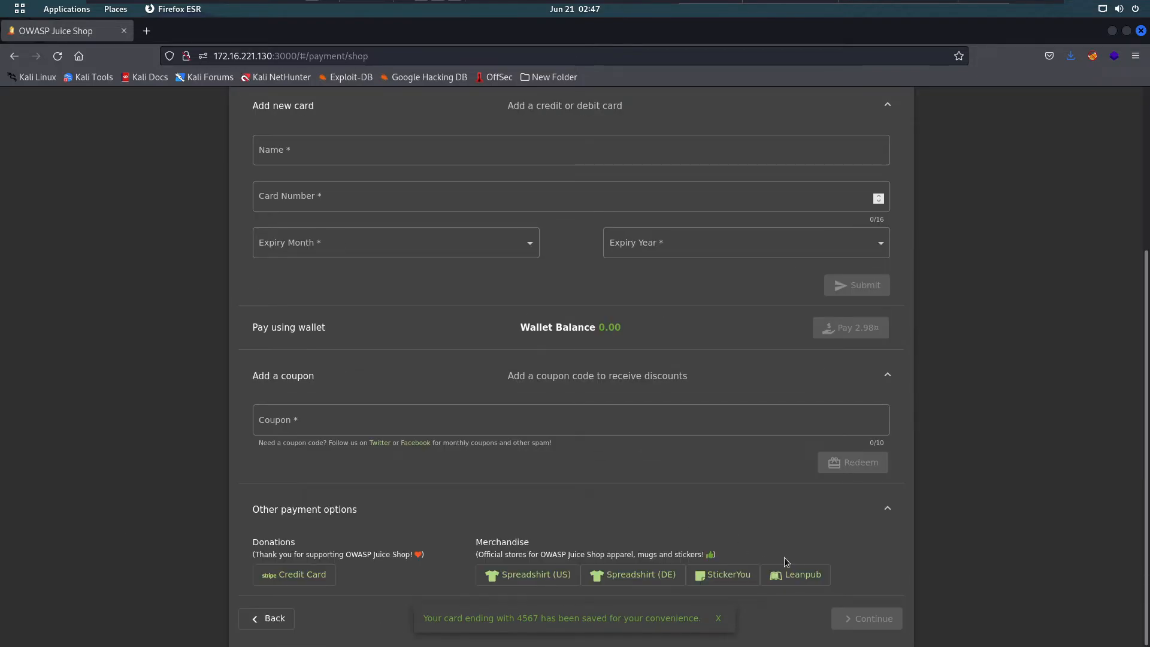
{"action": "scroll", "coordinate": [728, 548], "scroll_direction": "up", "scroll_amount": 4}
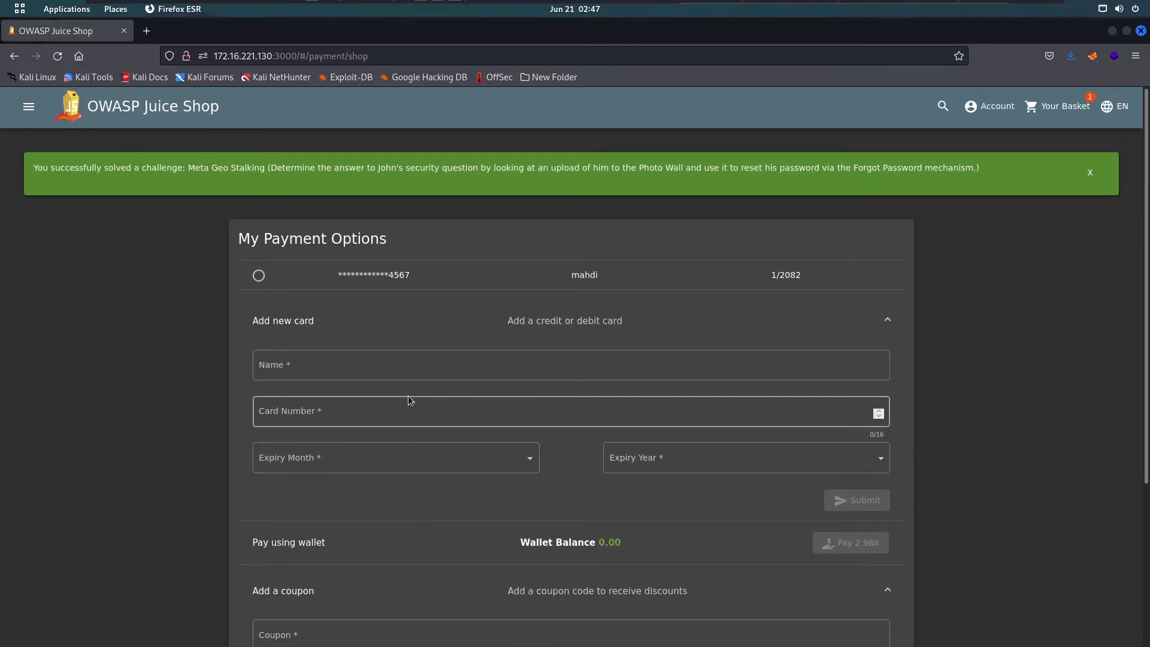
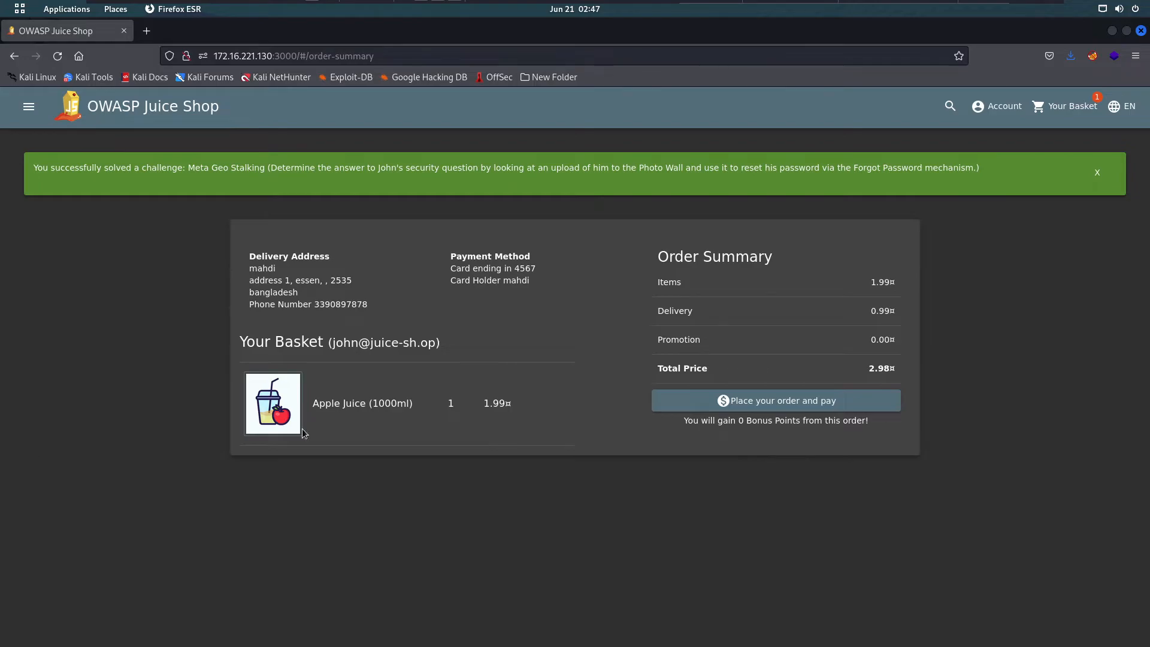
- Place and pay for the Apple Juice (1000ml) order totalling 2.98
{"action": "left_click", "coordinate": [757, 405]}
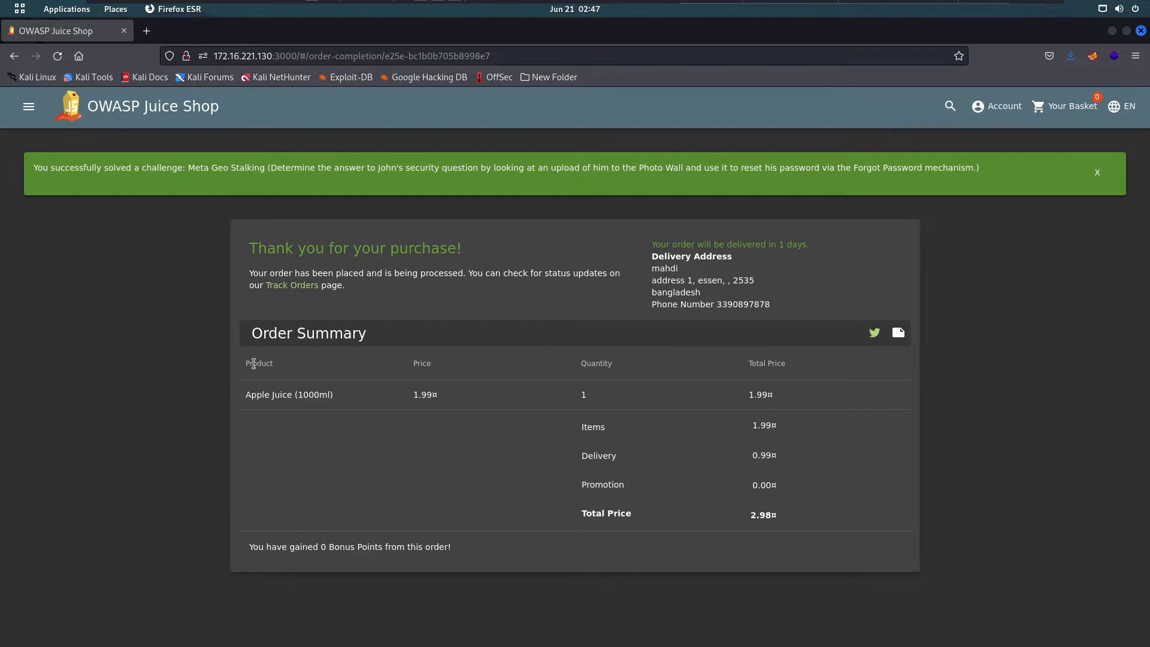
- Open order tracking in a new tab, then confirm the basket there shows a 0 total
{"action": "middle_click", "coordinate": [306, 286]}
{"action": "left_click", "coordinate": [158, 33]}
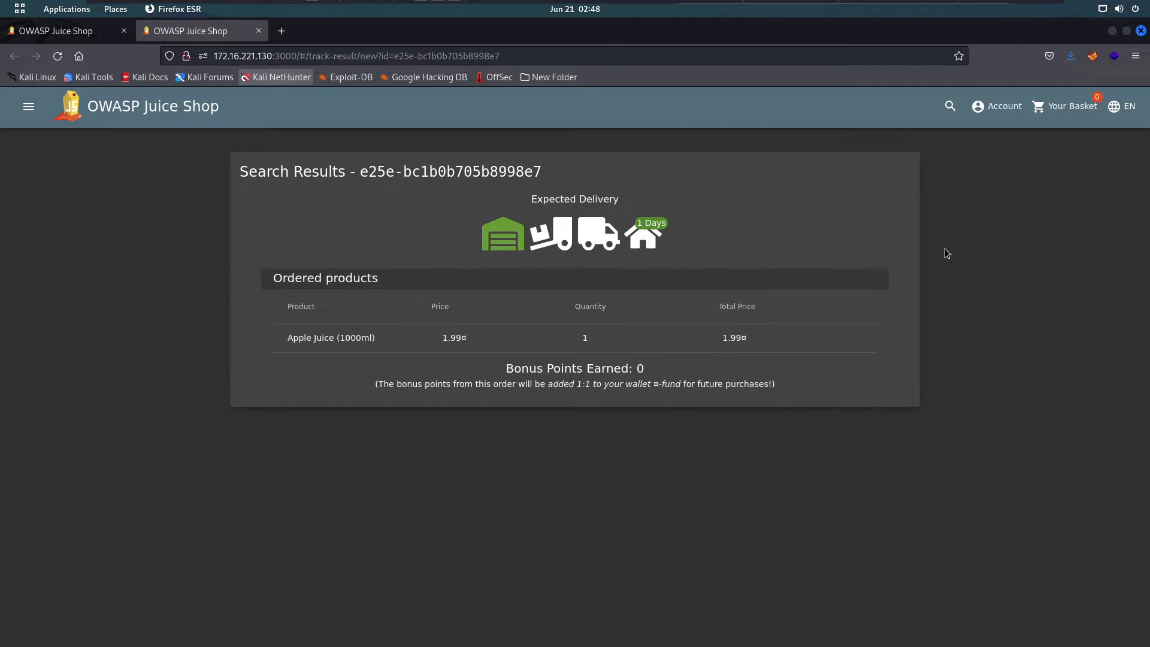
{"action": "left_click", "coordinate": [1043, 112]}
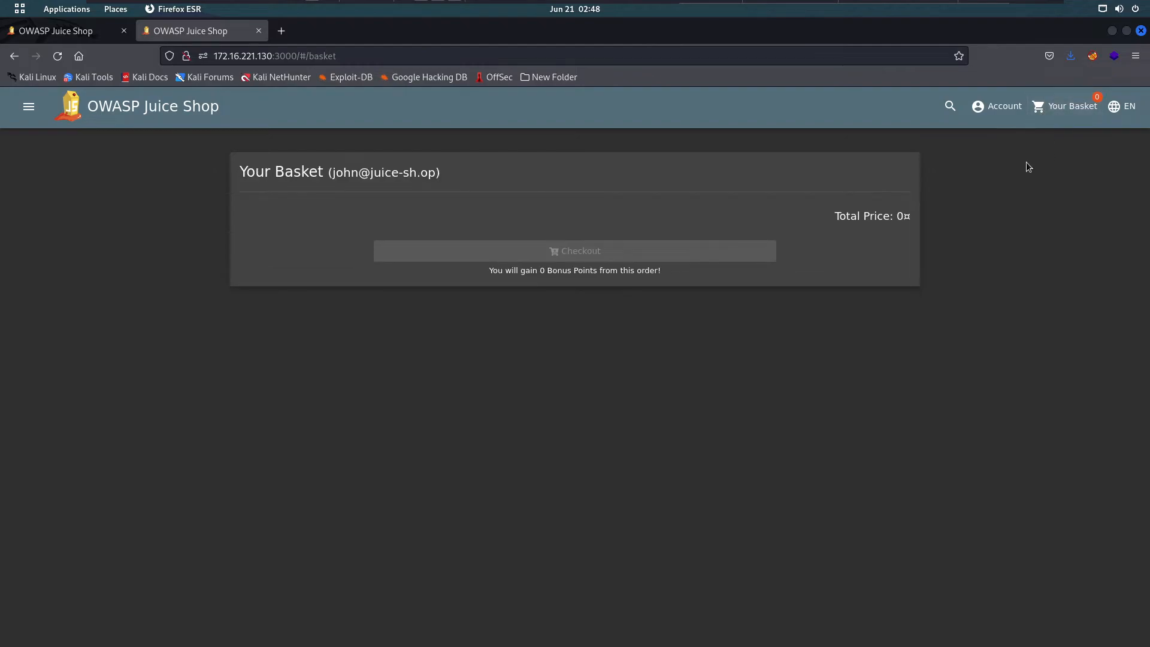
{"action": "left_click", "coordinate": [1003, 113]}
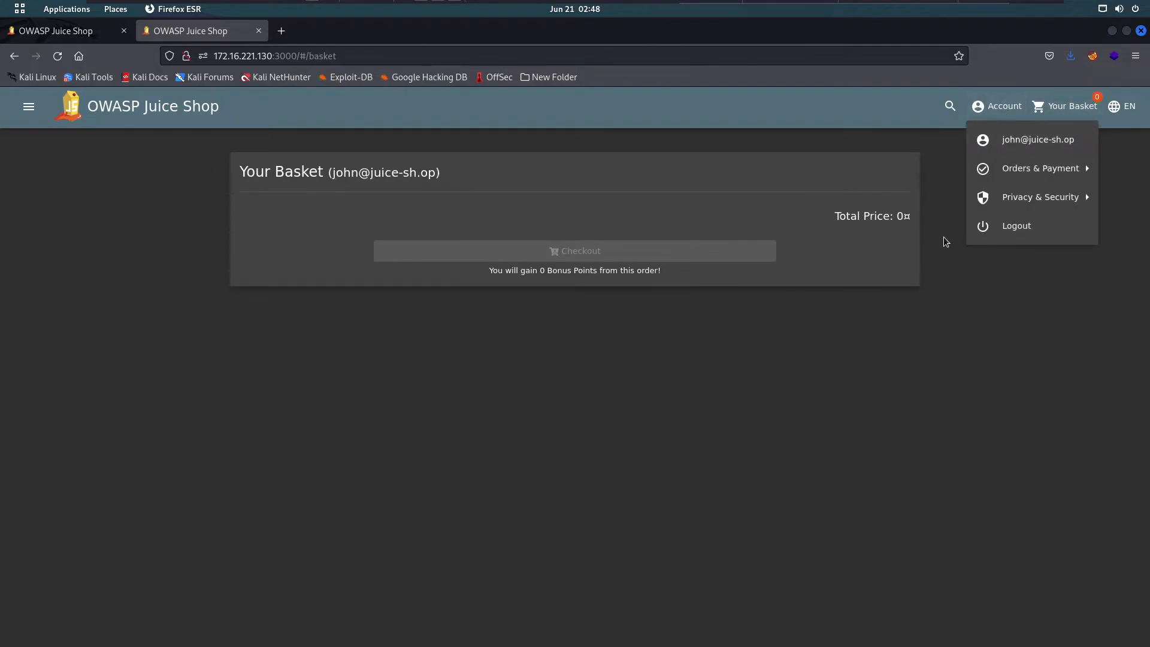
{"action": "left_click", "coordinate": [645, 415]}
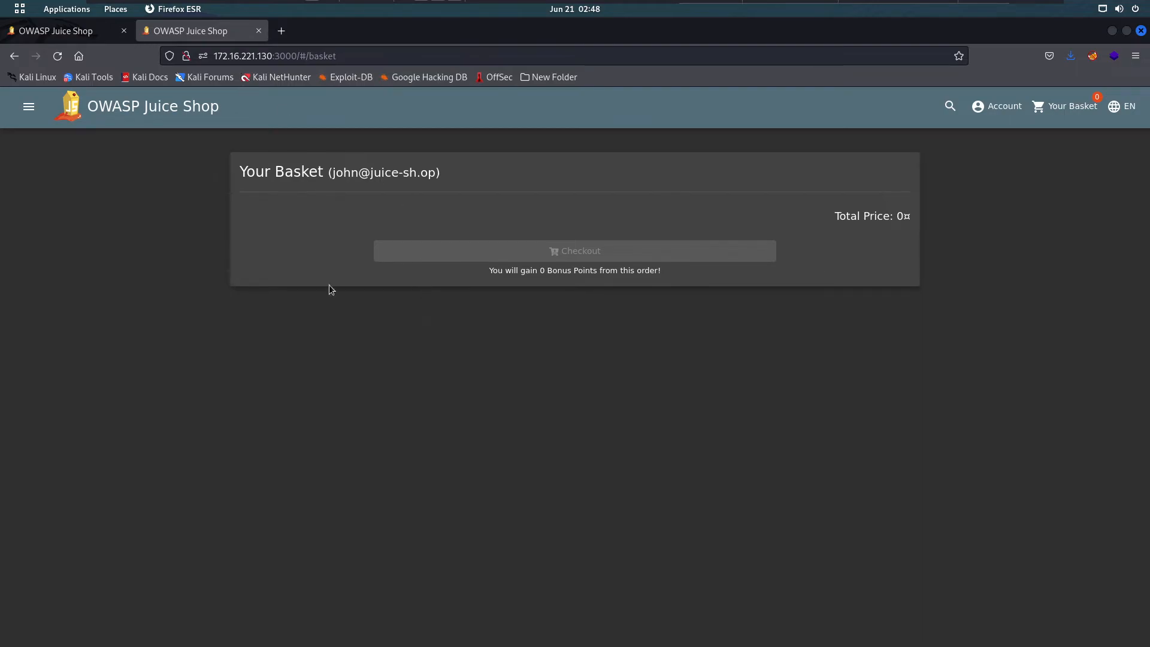
- Close the extra tab, view the order's tracking results, and browse Account's Privacy & Security options
{"action": "left_click", "coordinate": [259, 31]}
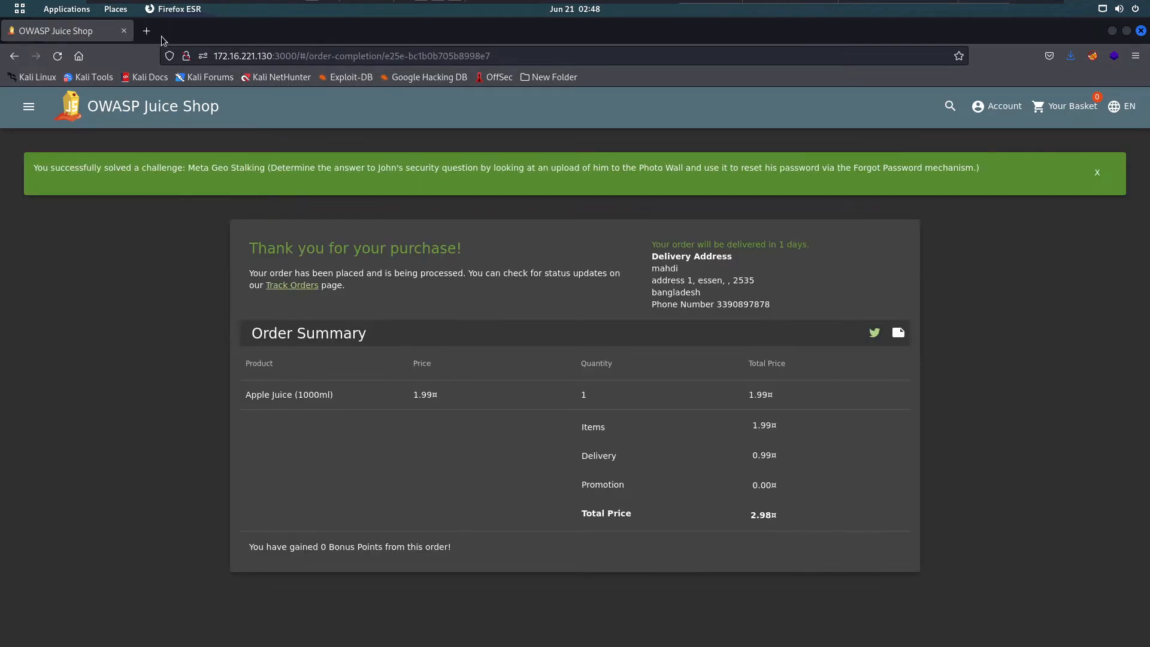
{"action": "left_click", "coordinate": [302, 287]}
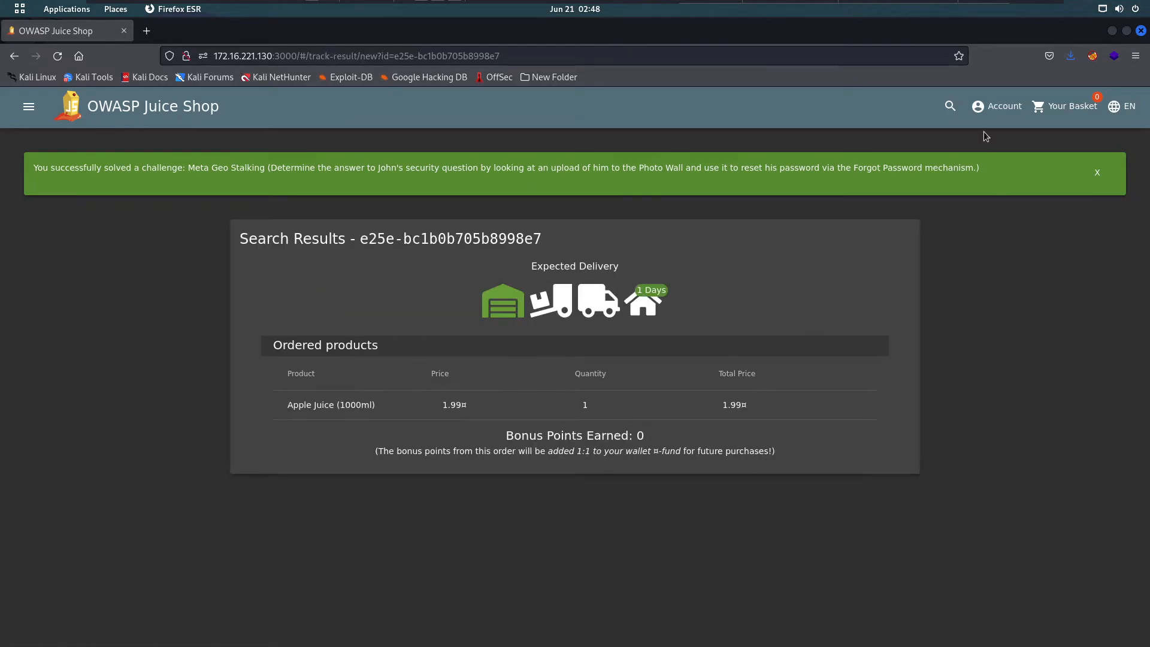
{"action": "left_click", "coordinate": [992, 117]}
{"action": "mouse_move", "coordinate": [1012, 172]}
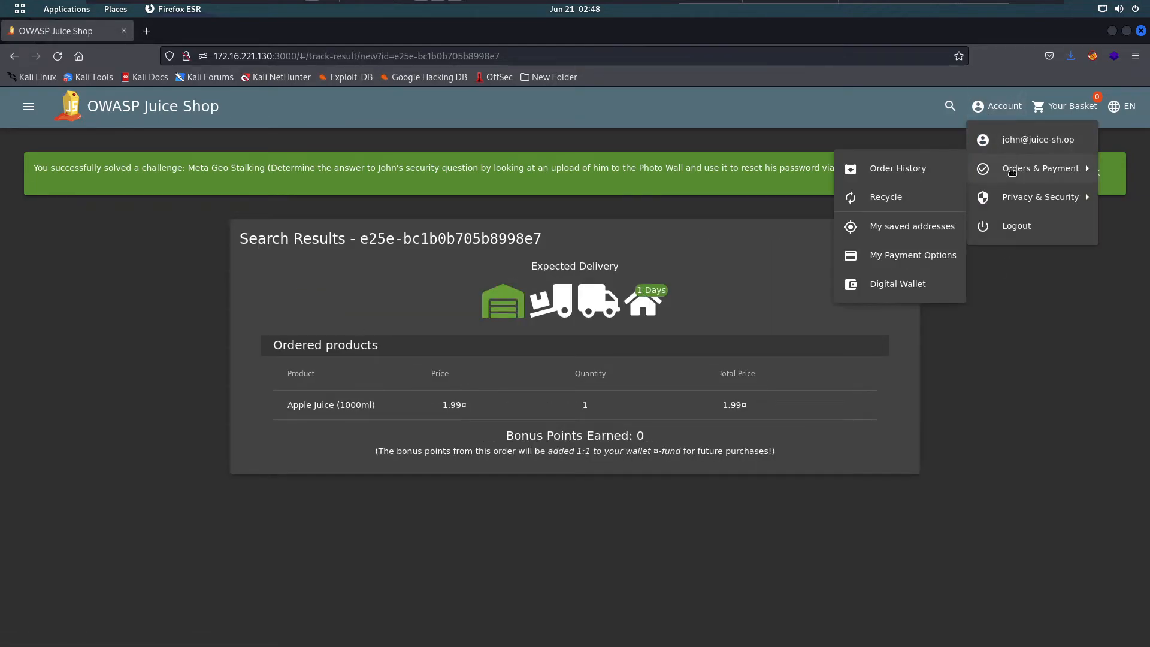
{"action": "mouse_move", "coordinate": [1018, 197]}
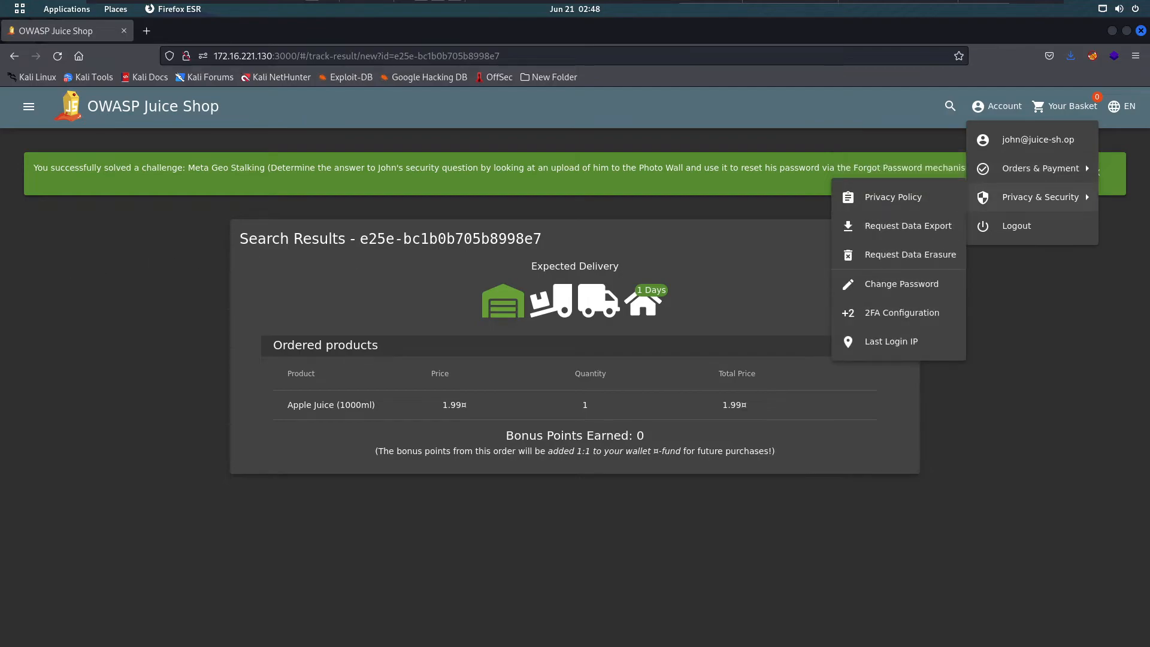
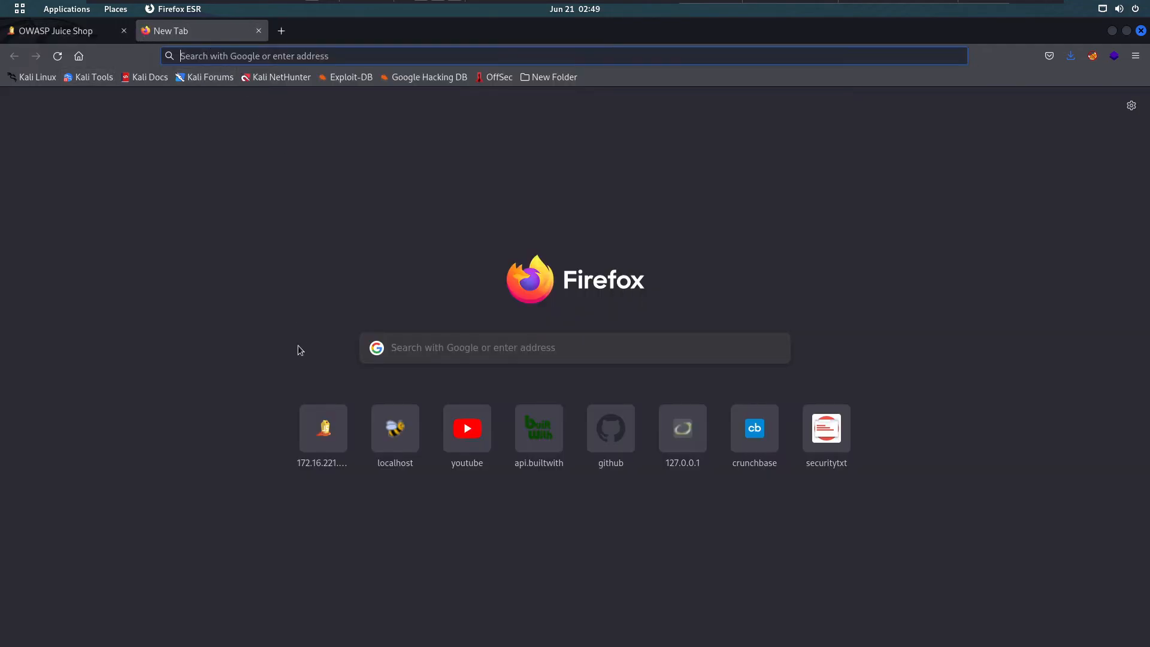
- Load the Juice Shop at 172.16.221.130 from the new tab and browse the product catalogue
{"action": "left_click", "coordinate": [344, 429]}
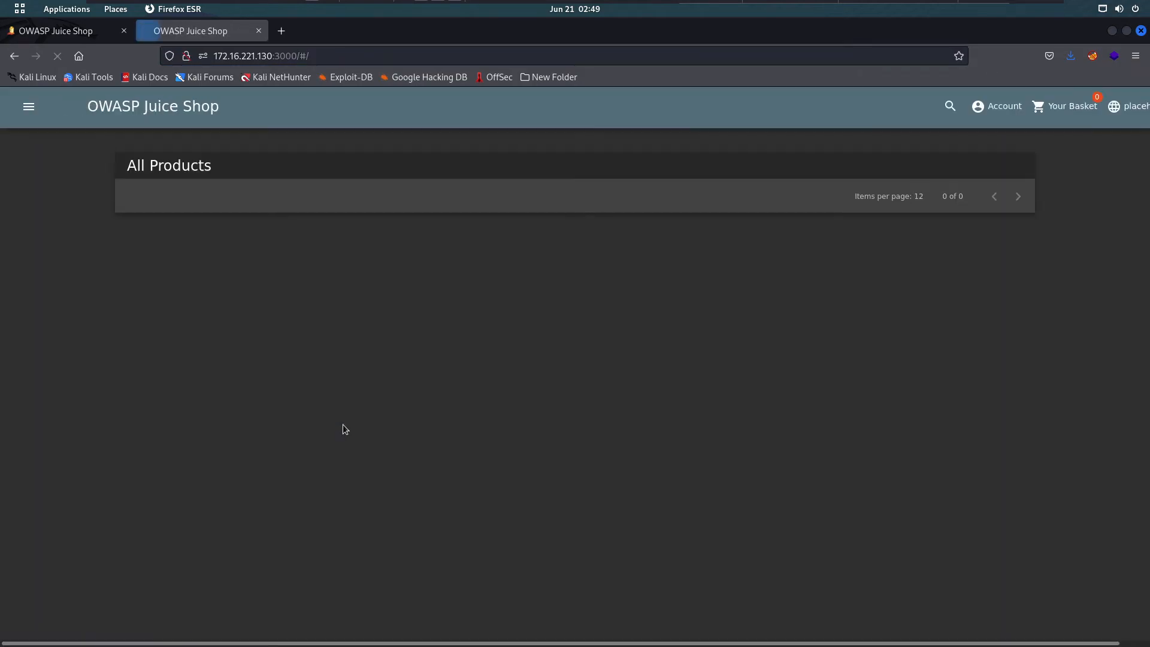
{"action": "scroll", "coordinate": [344, 429], "scroll_direction": "down", "scroll_amount": 3}
{"action": "scroll", "coordinate": [343, 424], "scroll_direction": "down", "scroll_amount": 2}
{"action": "scroll", "coordinate": [339, 413], "scroll_direction": "up", "scroll_amount": 3}
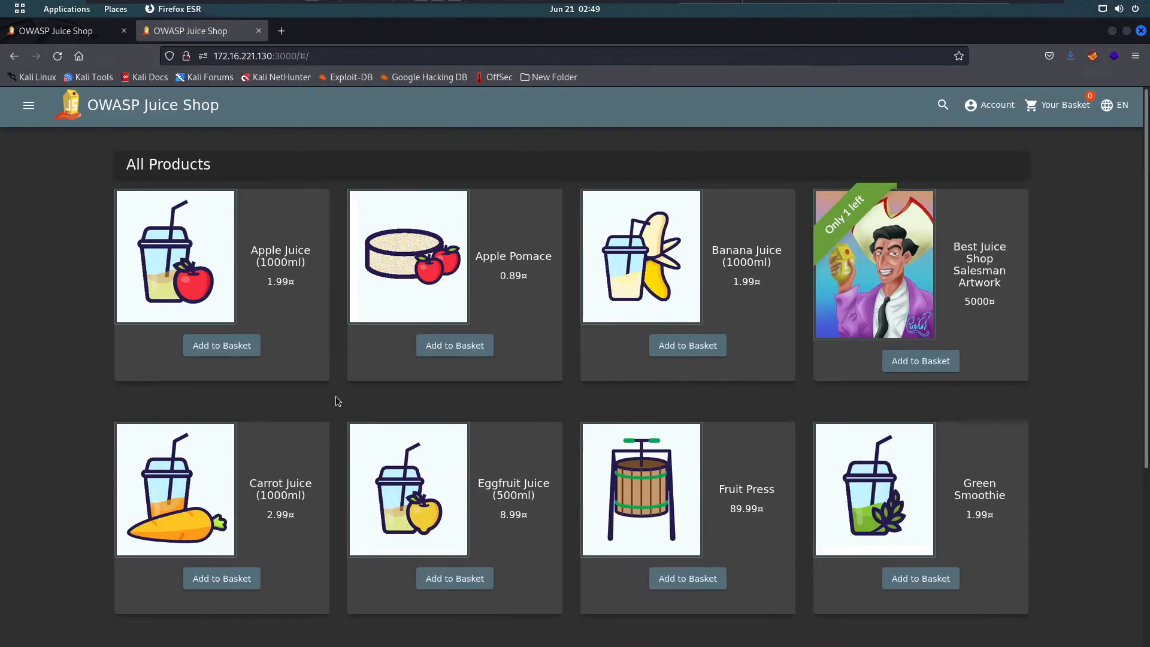
- Open the Score Board from the side menu and review the challenges, 22% progress solved
{"action": "left_click", "coordinate": [28, 106]}
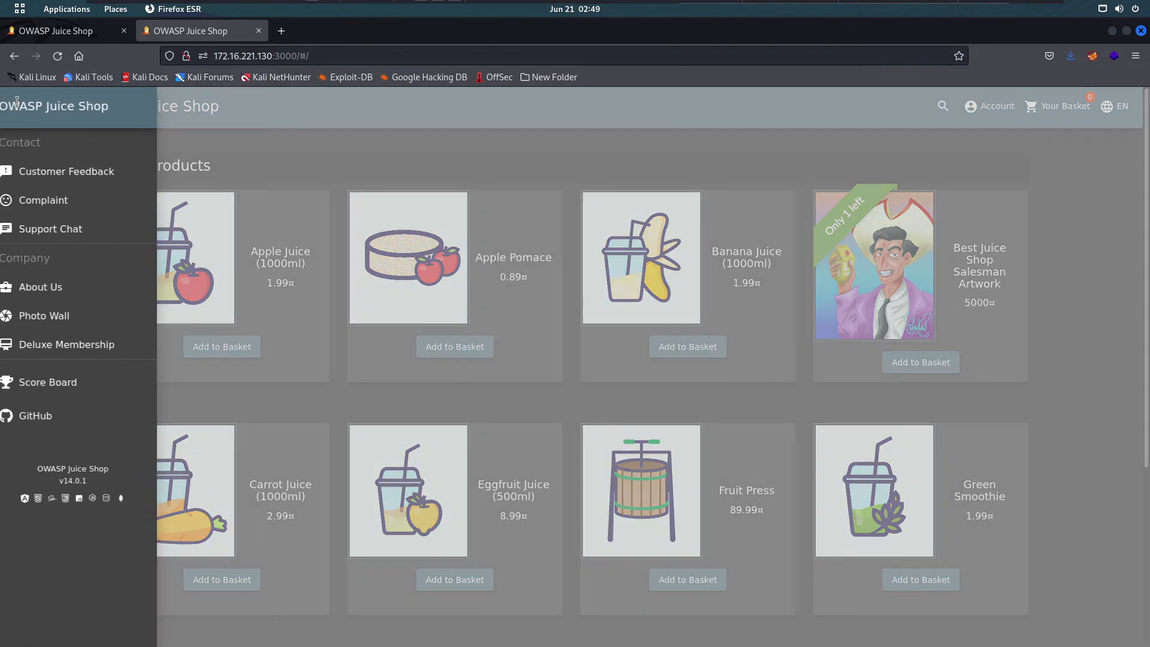
{"action": "left_click", "coordinate": [42, 384]}
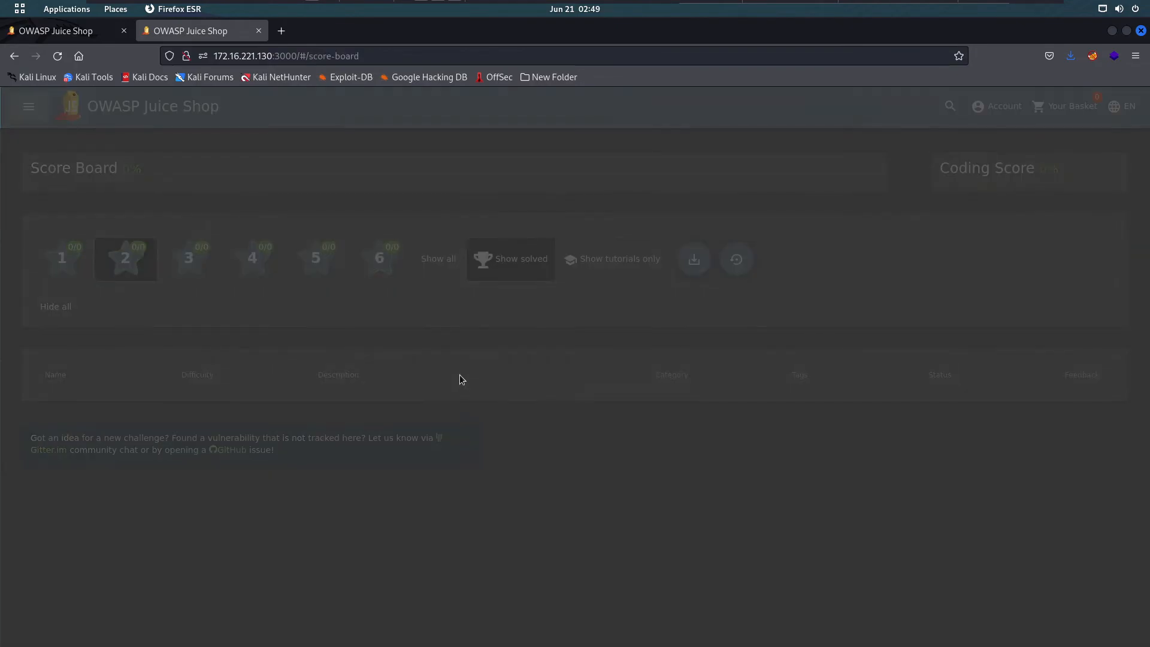
{"action": "scroll", "coordinate": [467, 482], "scroll_direction": "down", "scroll_amount": 8}
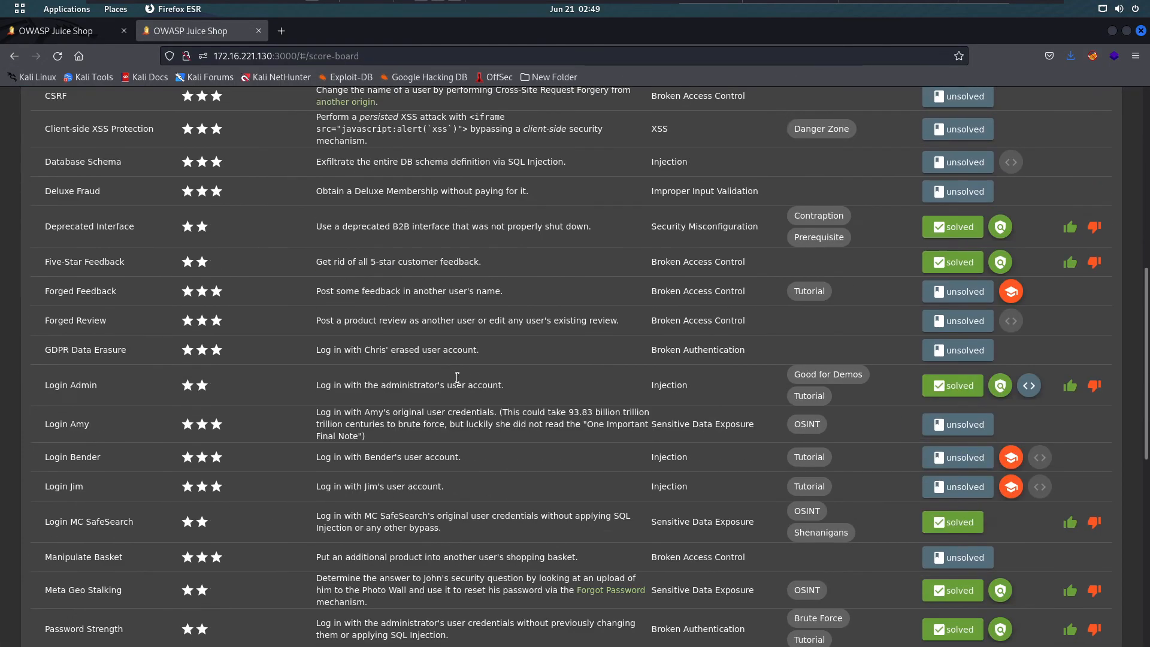
{"action": "scroll", "coordinate": [466, 481], "scroll_direction": "down", "scroll_amount": 4}
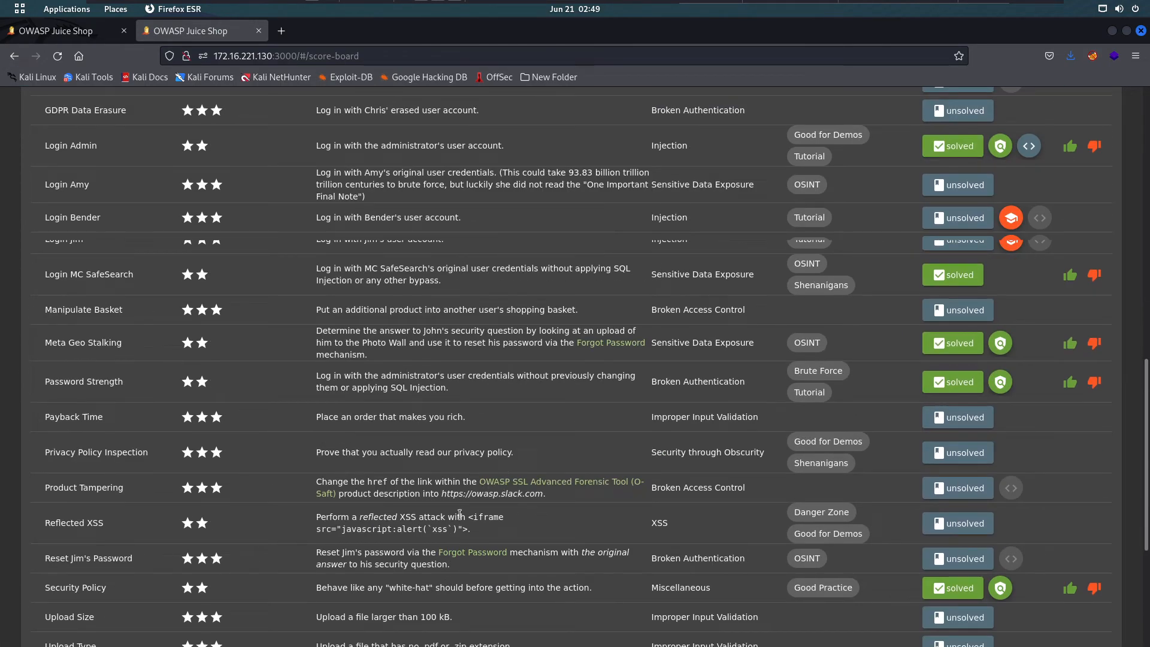
{"action": "scroll", "coordinate": [455, 503], "scroll_direction": "down", "scroll_amount": 3}
{"action": "scroll", "coordinate": [422, 475], "scroll_direction": "down", "scroll_amount": 3}
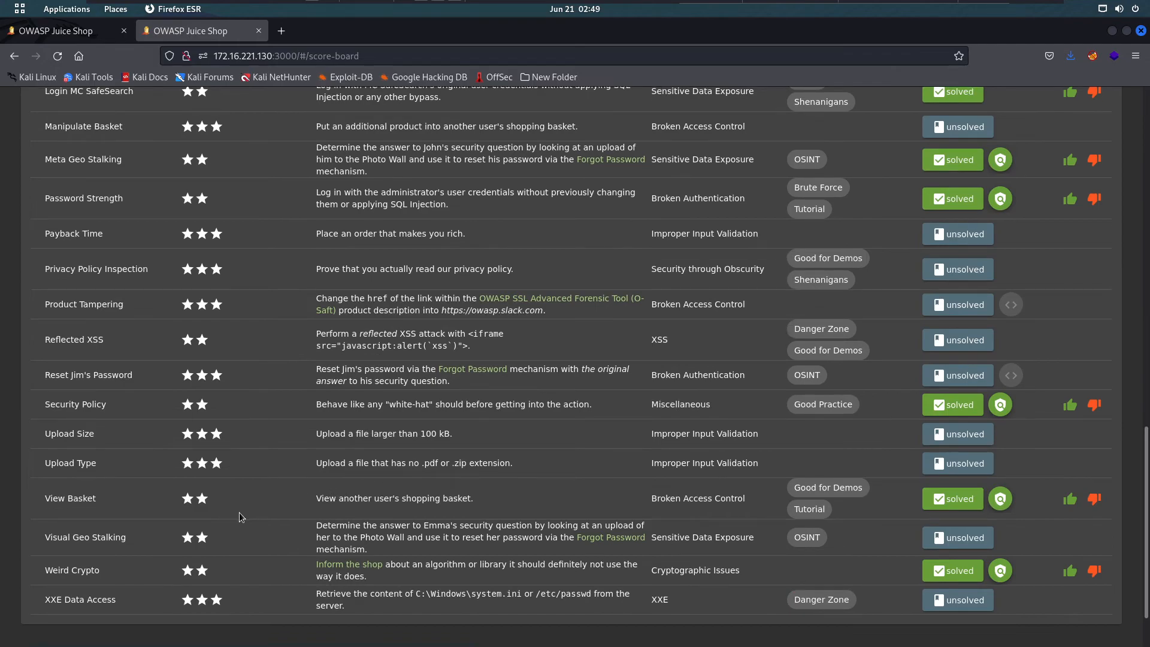
{"action": "scroll", "coordinate": [413, 526], "scroll_direction": "up", "scroll_amount": 2}
{"action": "scroll", "coordinate": [442, 481], "scroll_direction": "down", "scroll_amount": 3}
{"action": "scroll", "coordinate": [442, 476], "scroll_direction": "up", "scroll_amount": 9}
{"action": "scroll", "coordinate": [442, 474], "scroll_direction": "up", "scroll_amount": 5}
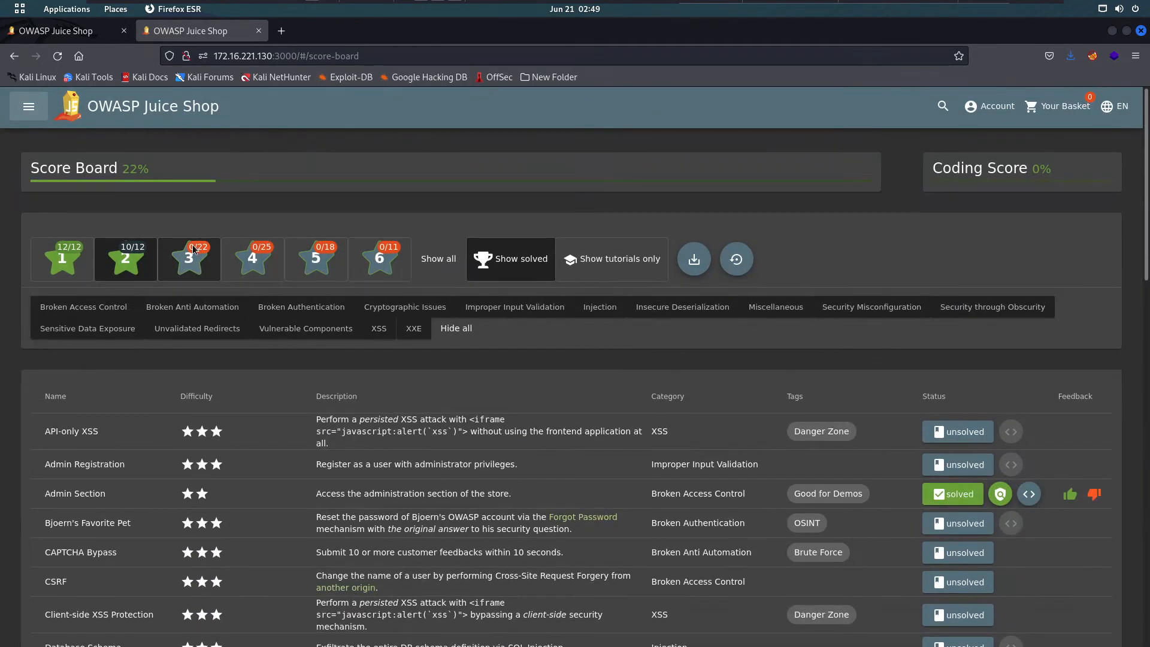
- Filter the Score Board to 2-star challenges and select the Reflected XSS iframe payload text
{"action": "left_click", "coordinate": [192, 244]}
{"action": "scroll", "coordinate": [452, 391], "scroll_direction": "down", "scroll_amount": 6}
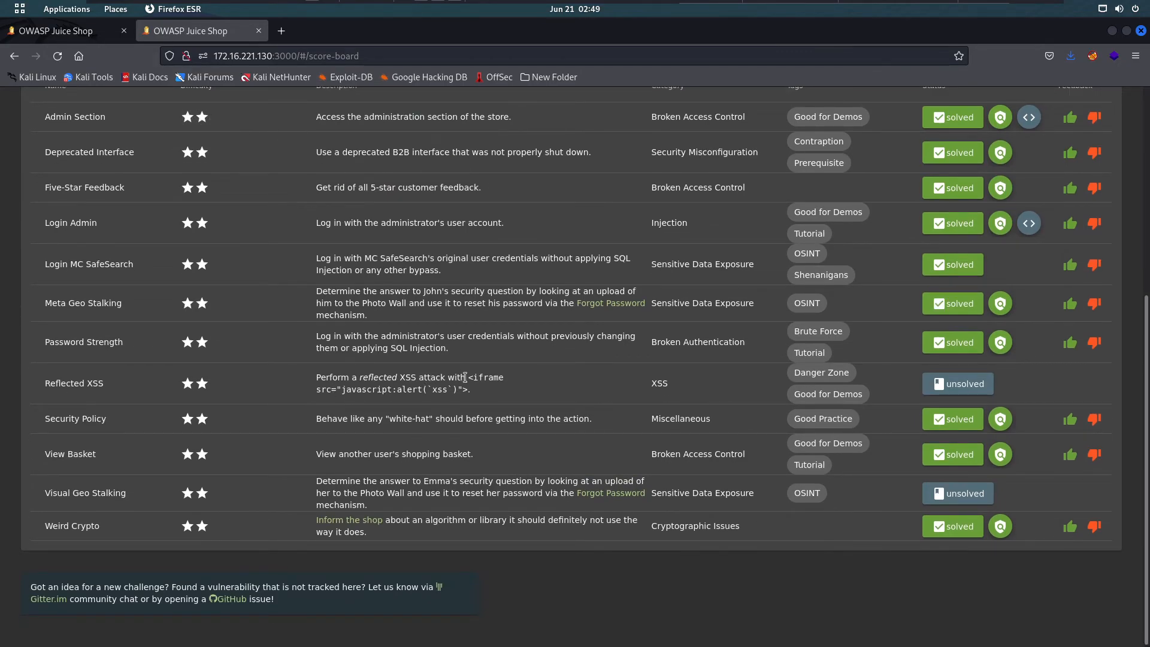
{"action": "left_click_drag", "start_coordinate": [471, 374], "coordinate": [468, 386]}
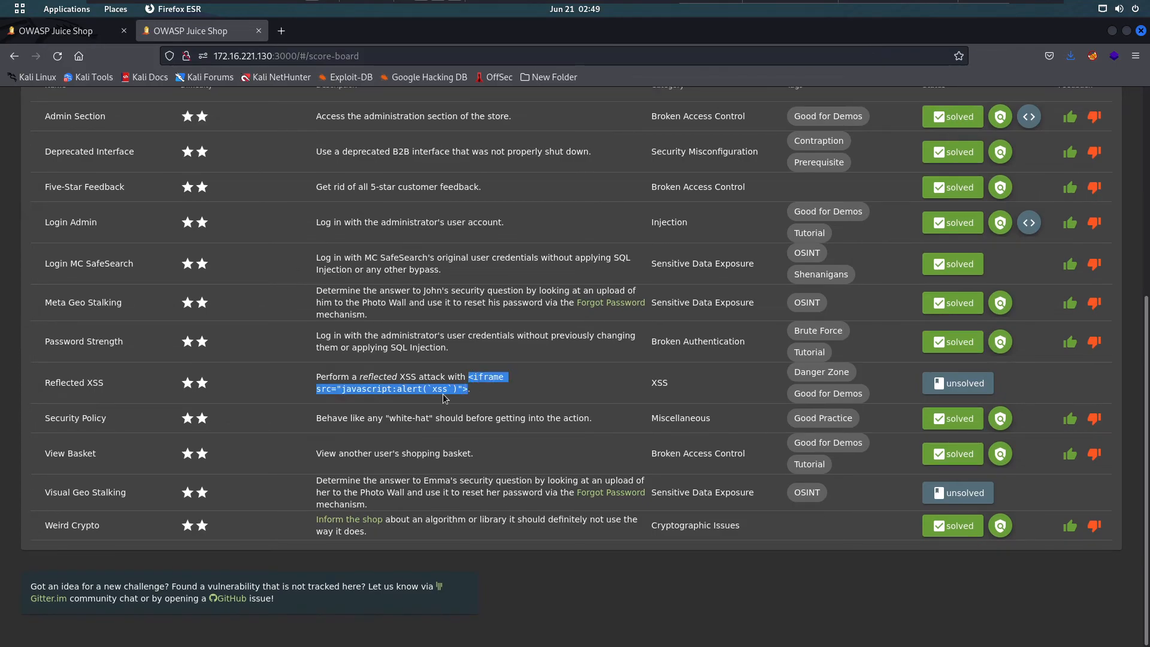
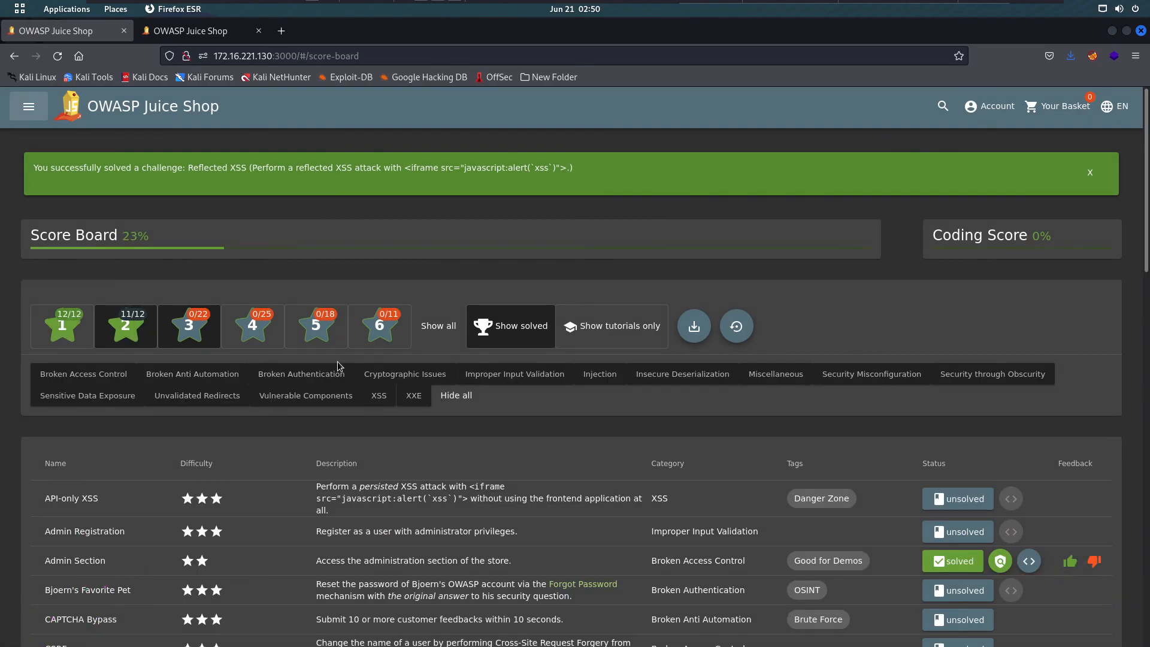
- Deselect the 3-star badge so only 2-star challenges show, with Reflected XSS solved (11 of 12)
{"action": "scroll", "coordinate": [337, 362], "scroll_direction": "down", "scroll_amount": 6}
{"action": "scroll", "coordinate": [221, 215], "scroll_direction": "up", "scroll_amount": 4}
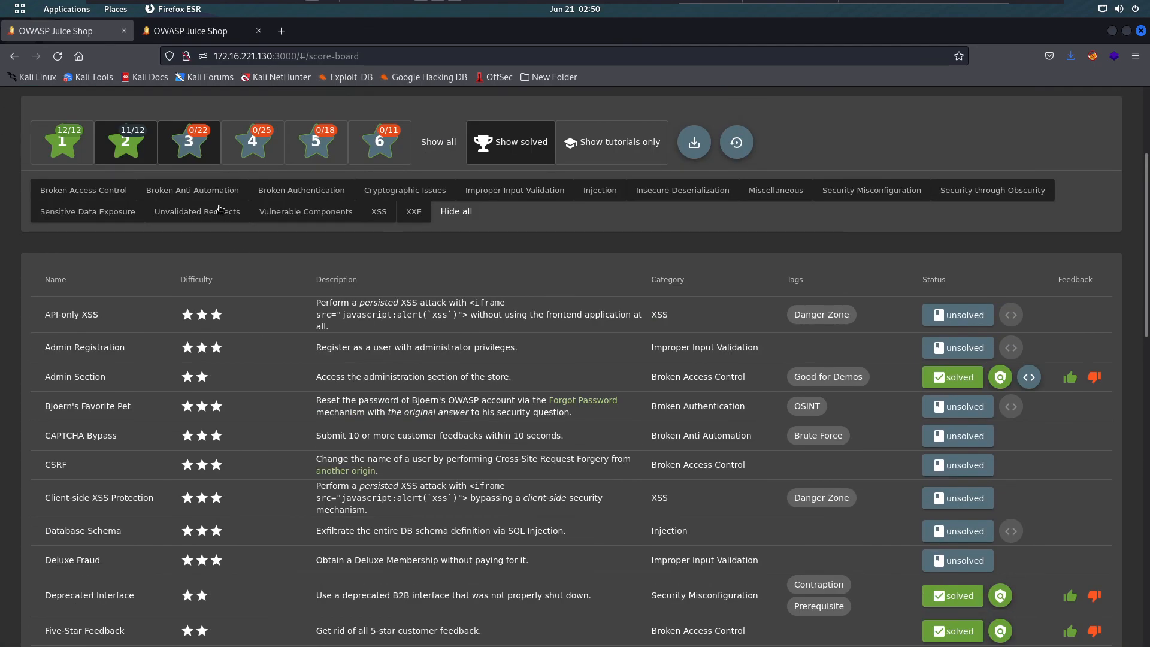
{"action": "scroll", "coordinate": [197, 146], "scroll_direction": "down", "scroll_amount": 1}
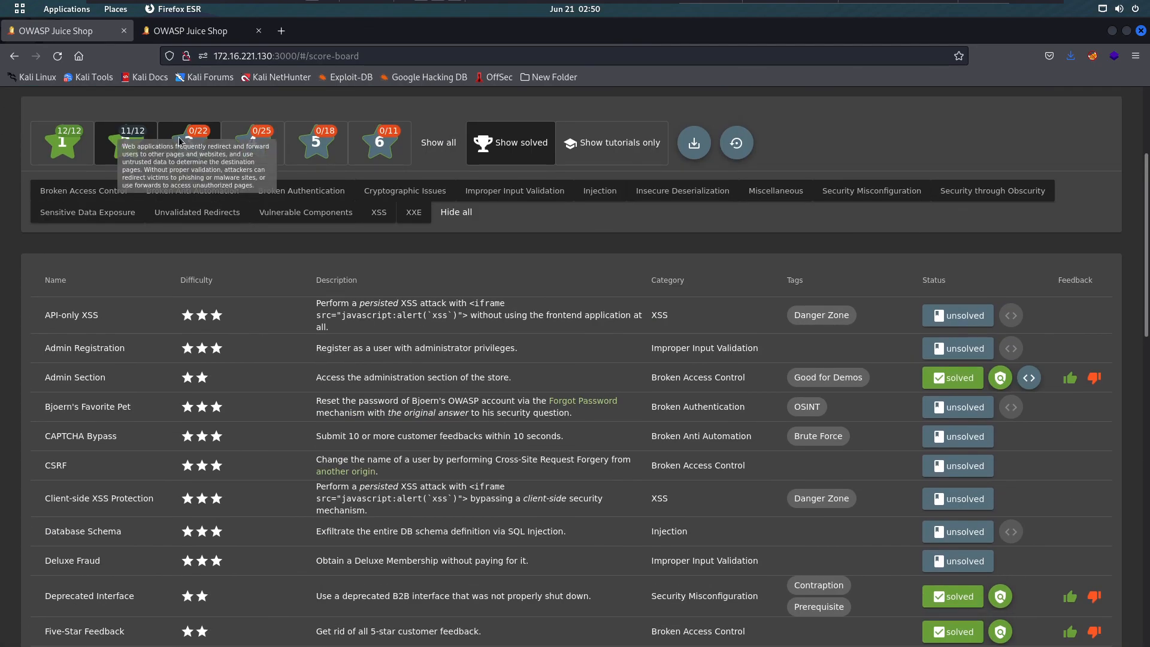
{"action": "left_click", "coordinate": [185, 144]}
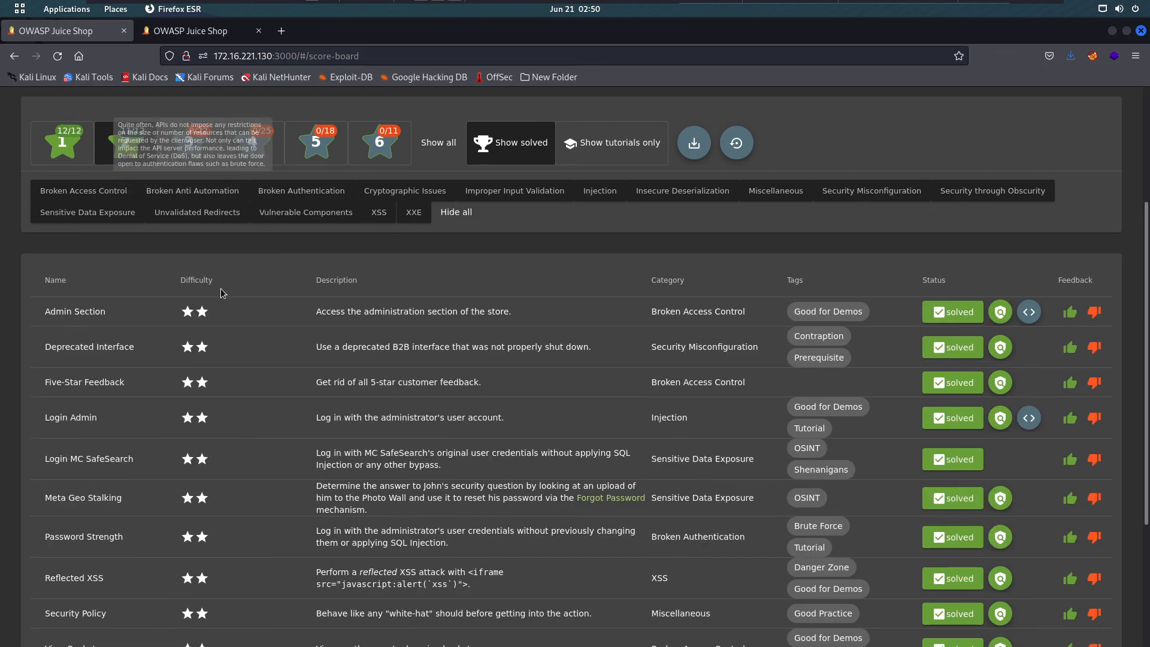
{"action": "scroll", "coordinate": [108, 433], "scroll_direction": "down", "scroll_amount": 5}
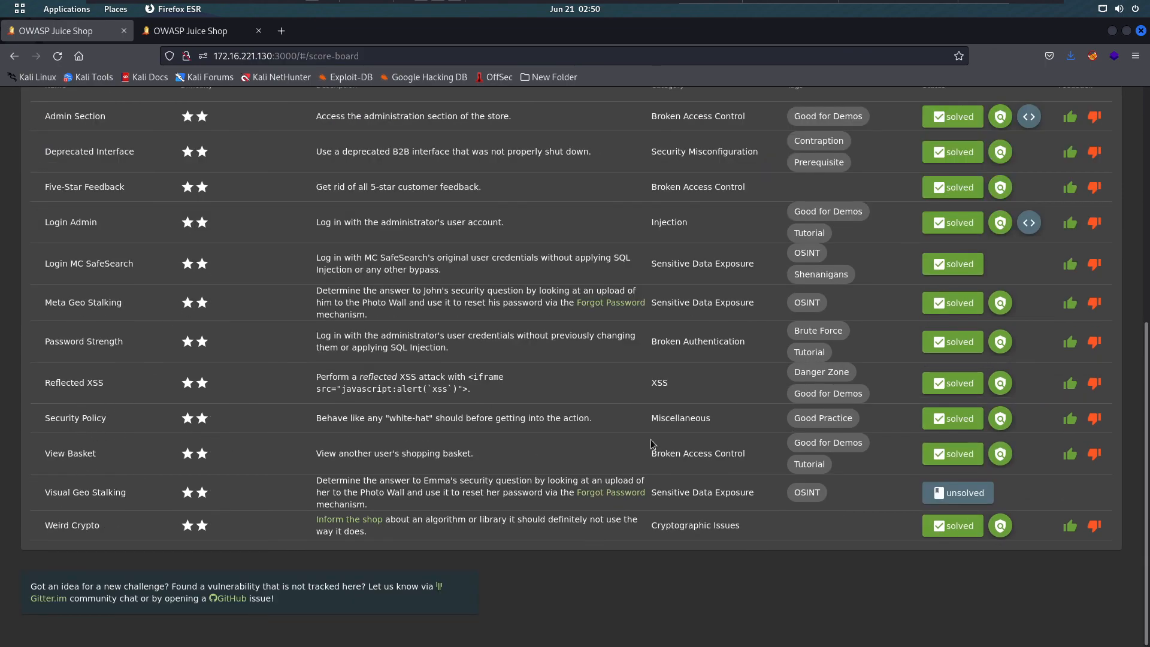
{"action": "scroll", "coordinate": [279, 470], "scroll_direction": "up", "scroll_amount": 3}
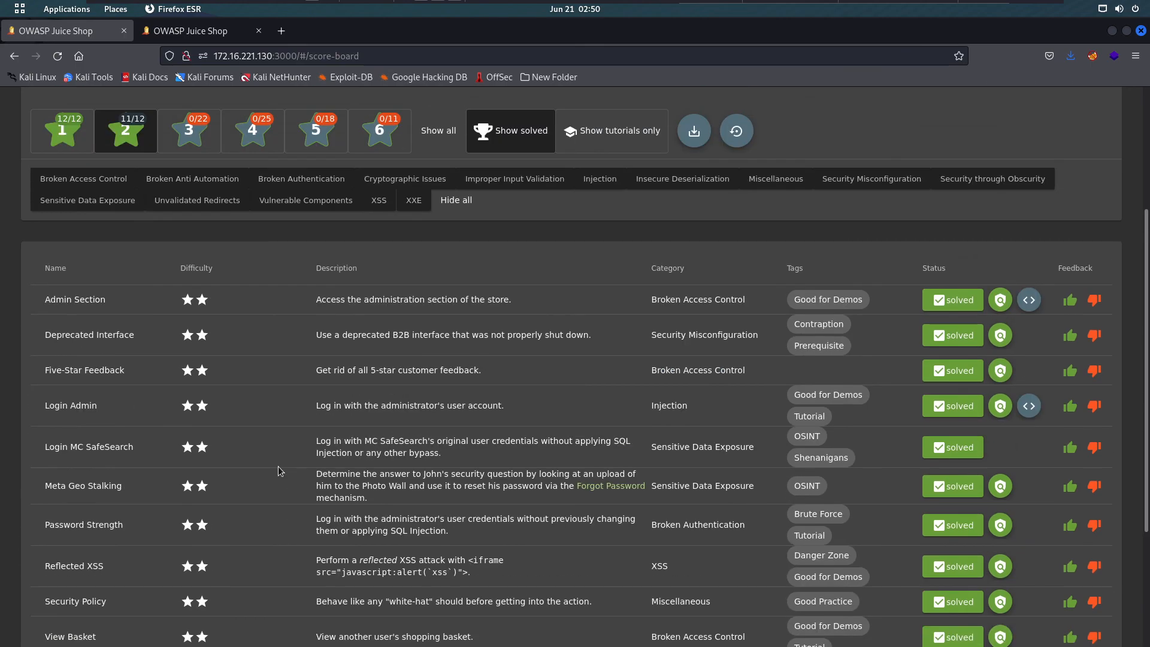